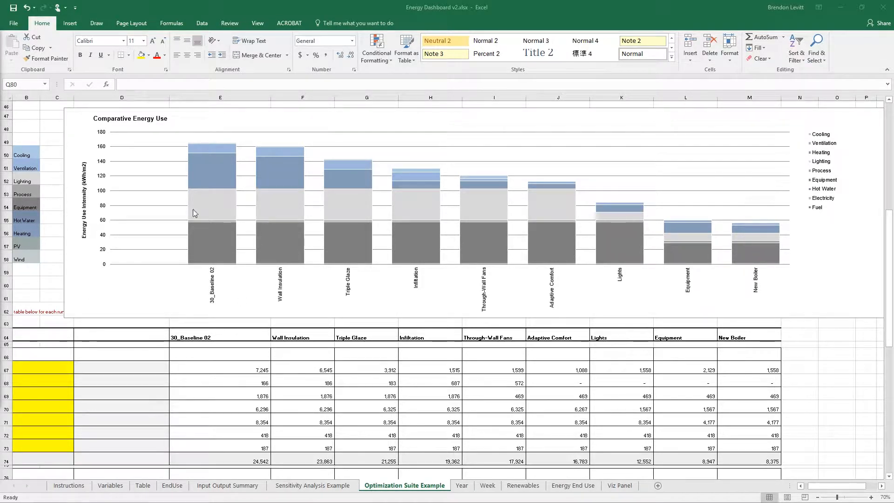
Review the Model Inputs table on the Optimization Suite Example sheet, including the baseline, wall insulation, glazing and infiltration entries
mouse_move(215, 252)
scroll(465, 326, "down", 2, "ctrl")
scroll(264, 374, "up", 5)
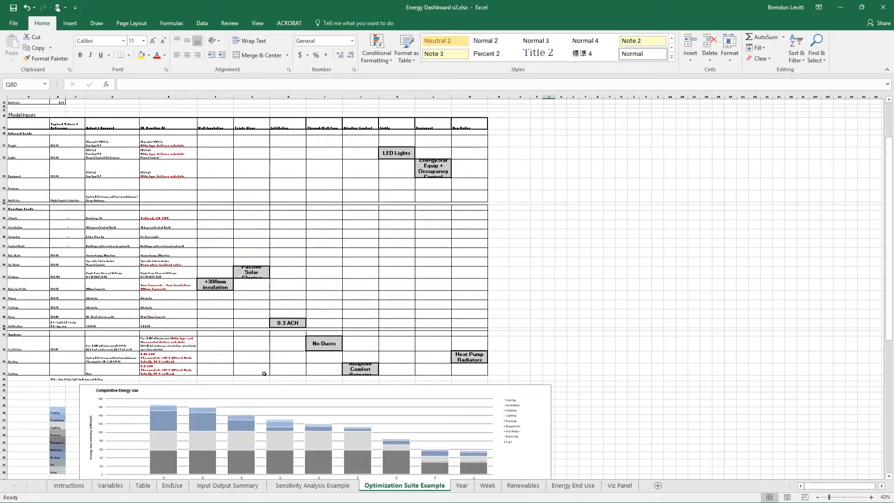
scroll(264, 374, "up", 1, "ctrl")
scroll(466, 335, "up", 1, "ctrl")
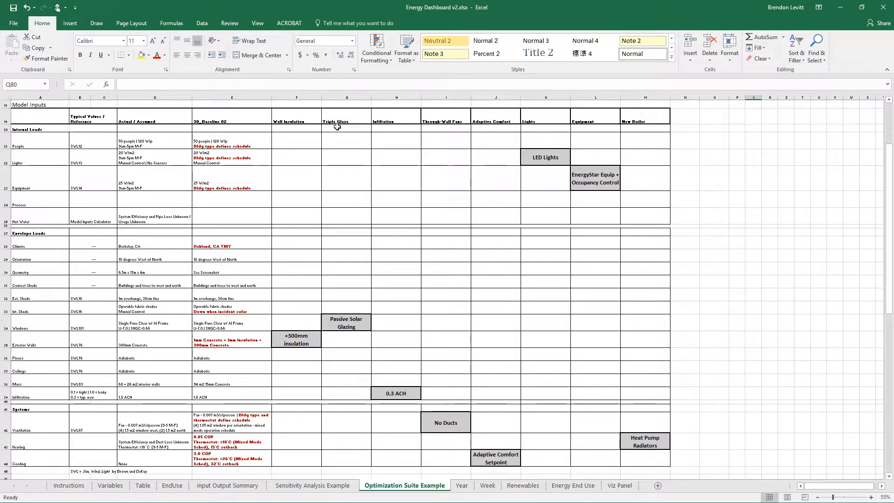
scroll(311, 275, "down", 2)
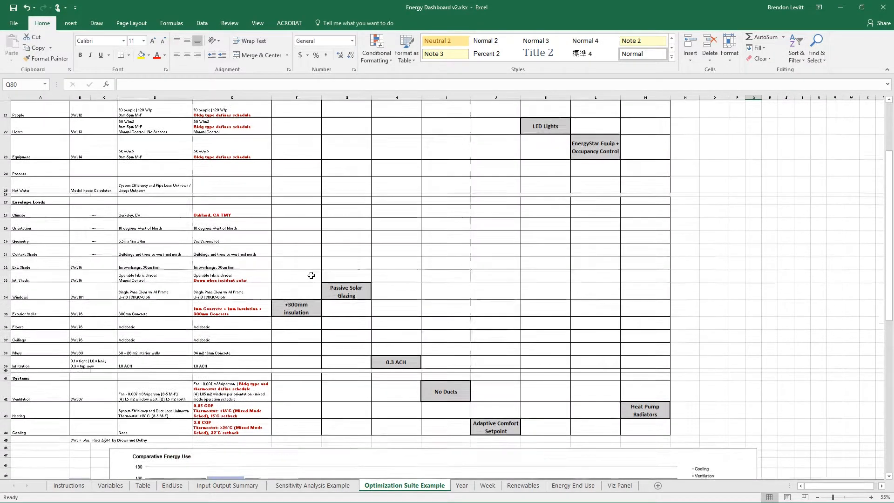
scroll(295, 254, "up", 4)
left_click_drag(225, 170, 208, 368)
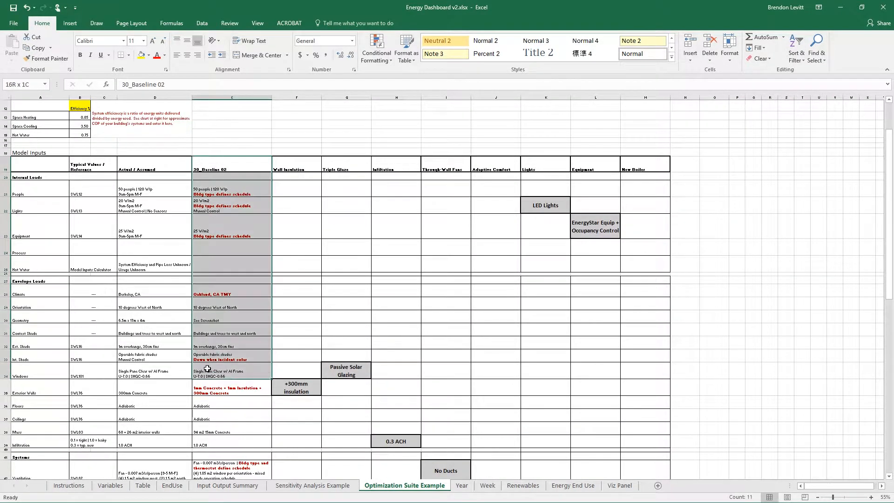
left_click(312, 392)
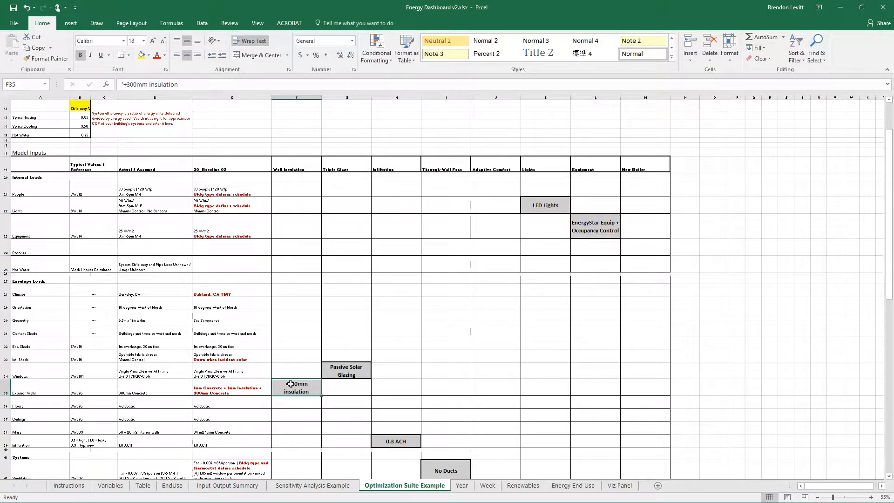
left_click(366, 366)
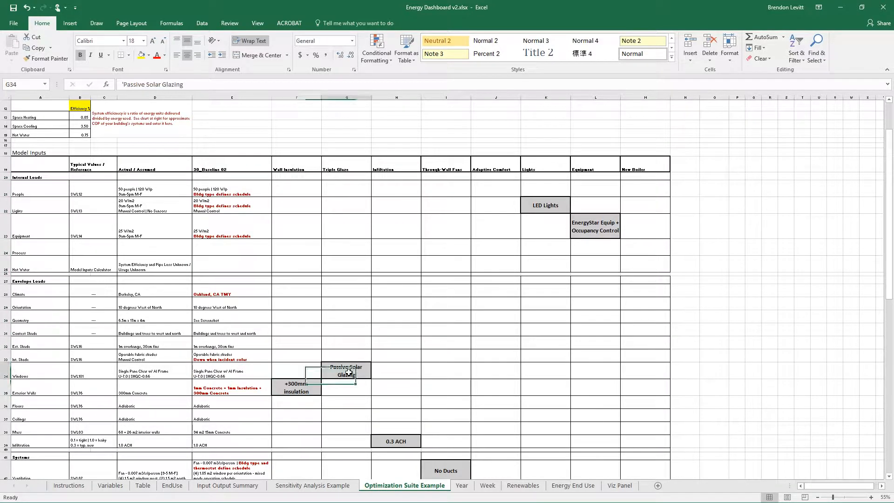
scroll(340, 375, "down", 2)
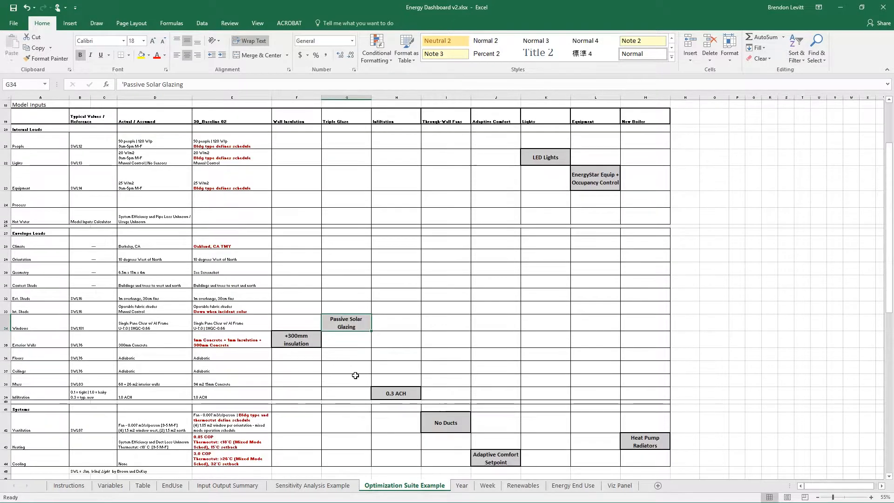
left_click(398, 392)
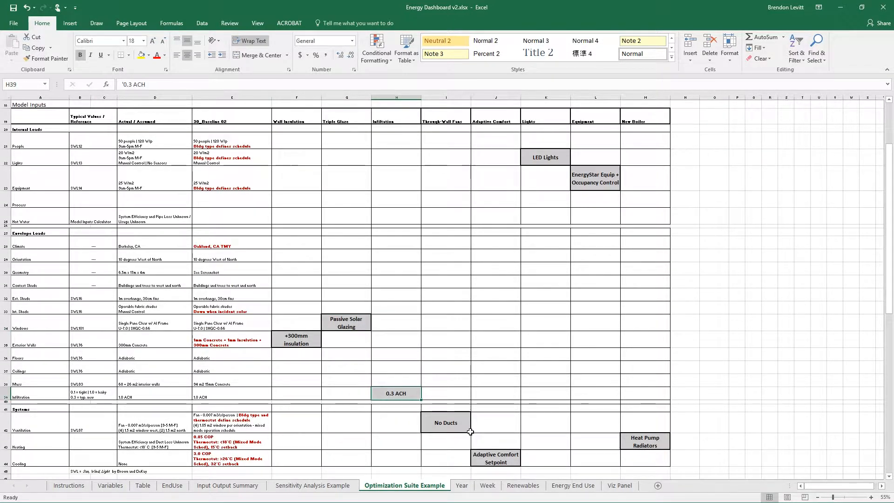
scroll(696, 411, "up", 5)
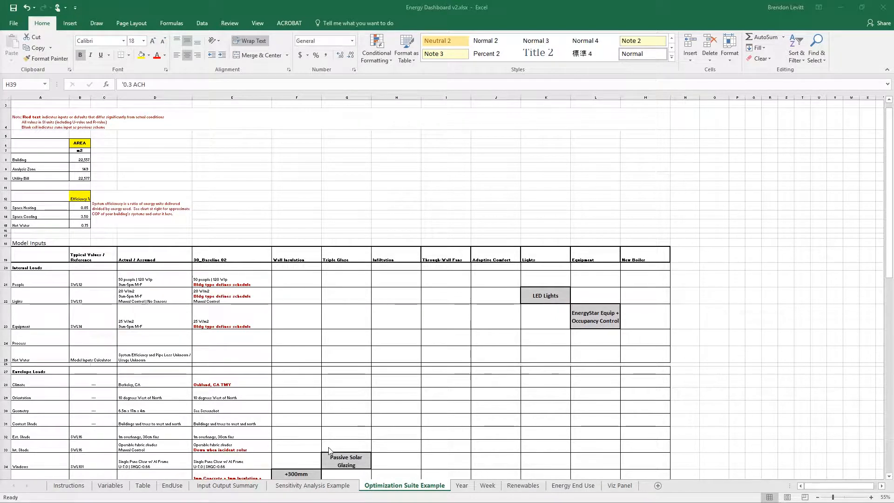
Examine the Input Output Summary sheet's Model Inputs table, comparing it with the Optimization Suite Example and checking the Benchmark and 01_Baseline columns
left_click(232, 487)
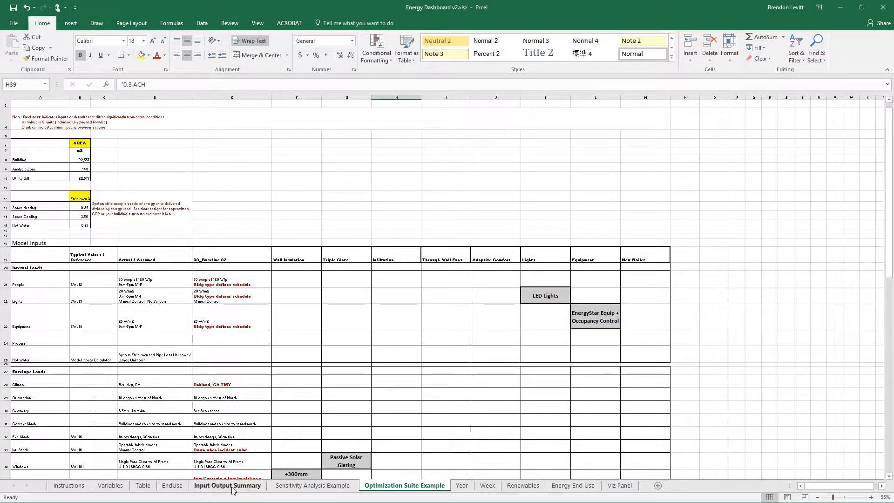
left_click(232, 487)
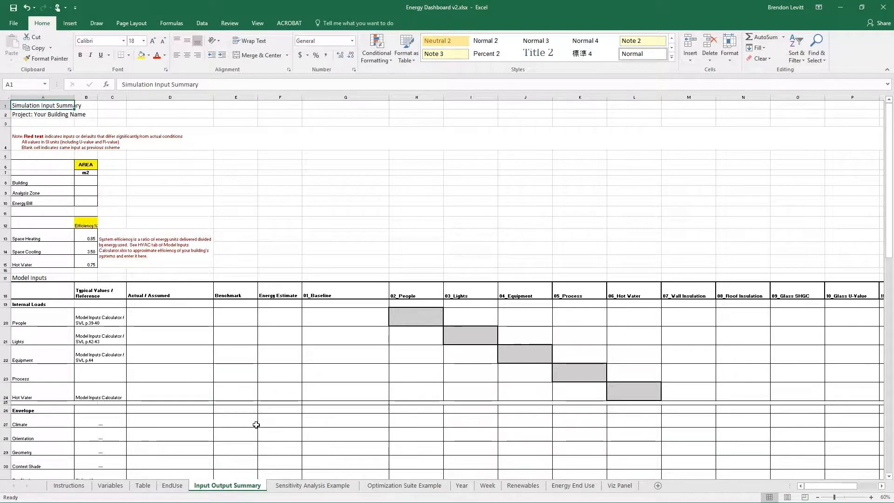
left_click(402, 486)
left_click(227, 485)
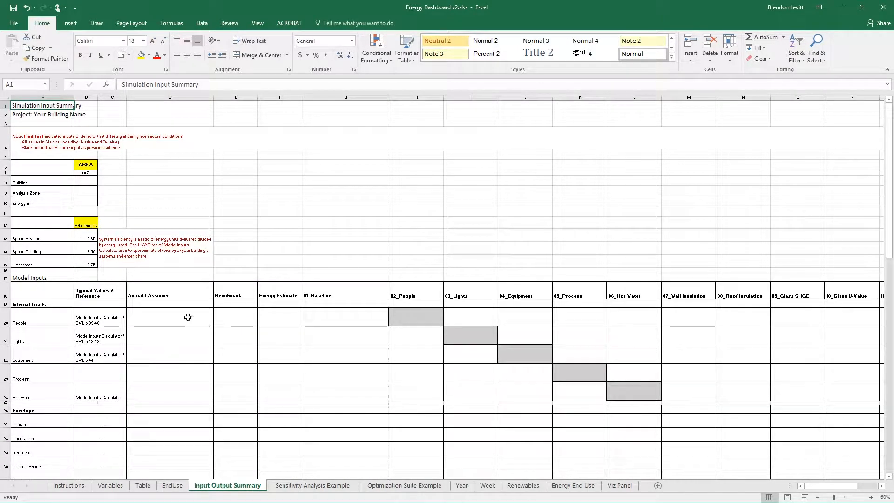
left_click(236, 97)
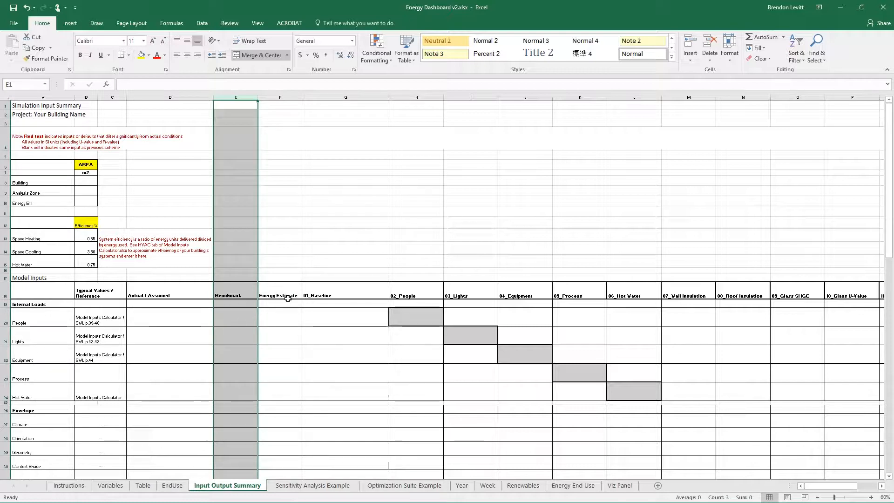
scroll(288, 299, "down", 2)
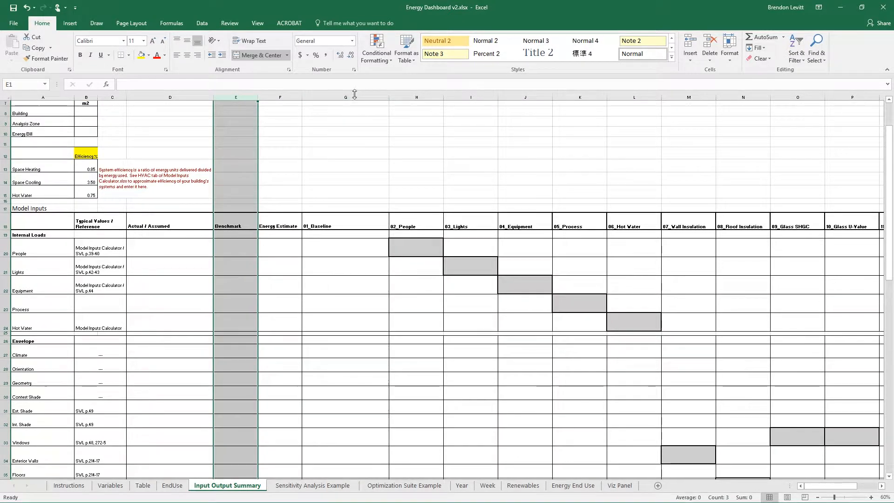
left_click(355, 97)
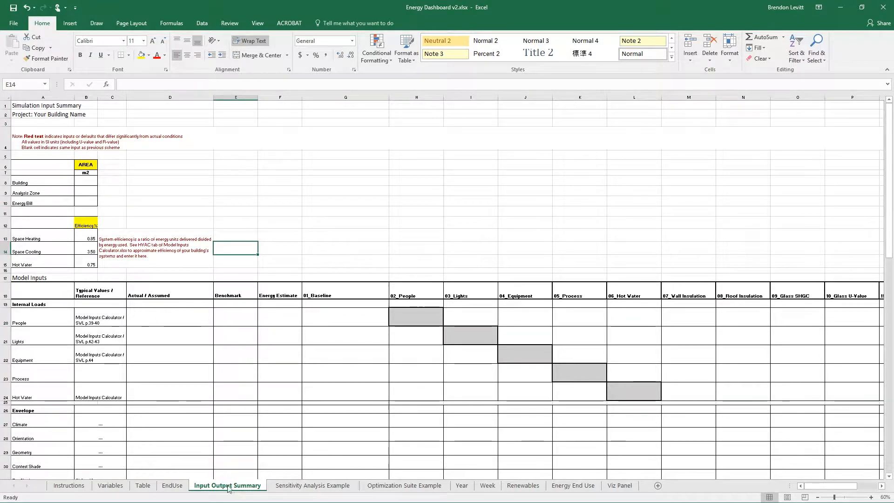
Create a copy of the Input Output Summary sheet before Sensitivity Analysis Example, using the existing versions of any conflicting names
right_click(234, 487)
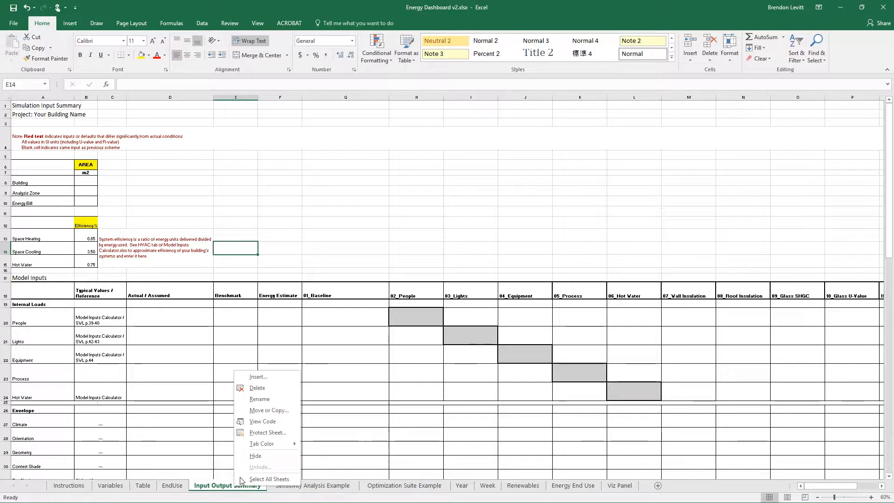
left_click(282, 413)
left_click(214, 447)
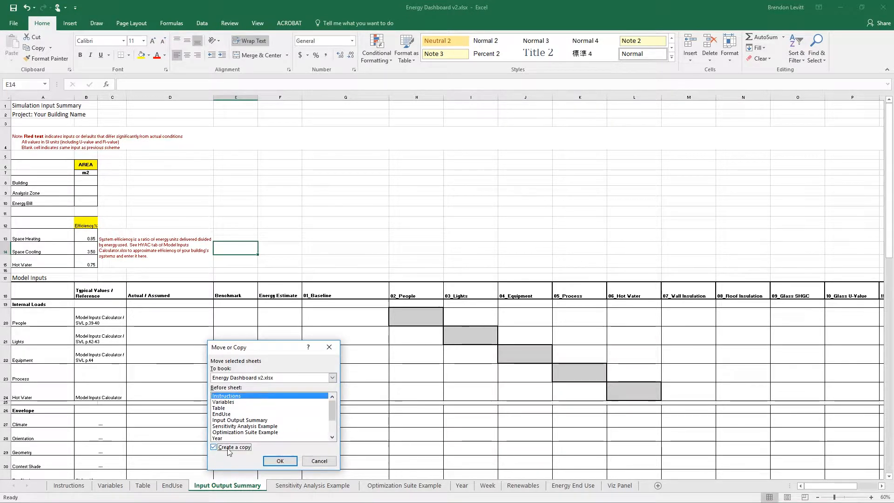
left_click(241, 427)
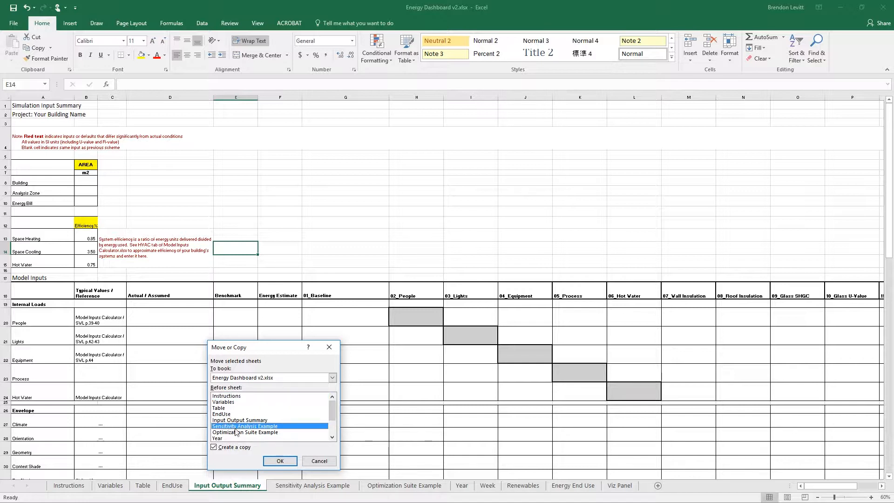
left_click(280, 461)
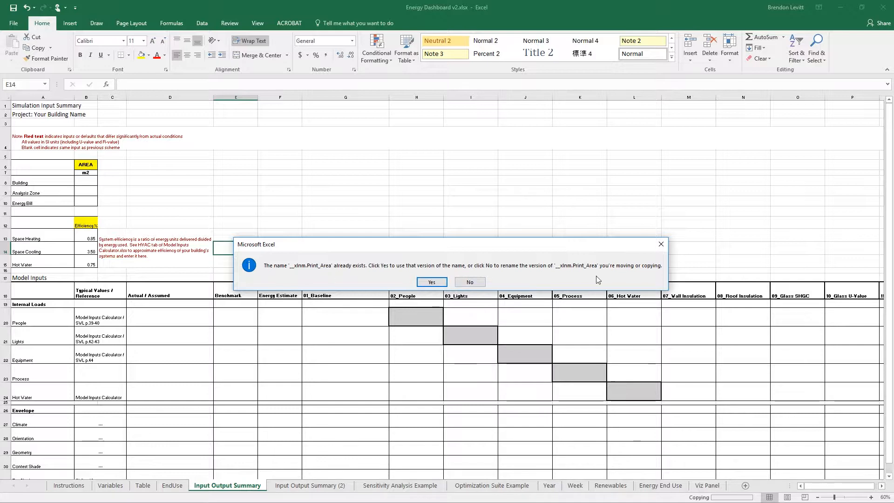
left_click(431, 282)
left_click(430, 282)
left_click(429, 283)
left_click(429, 283)
left_click(429, 282)
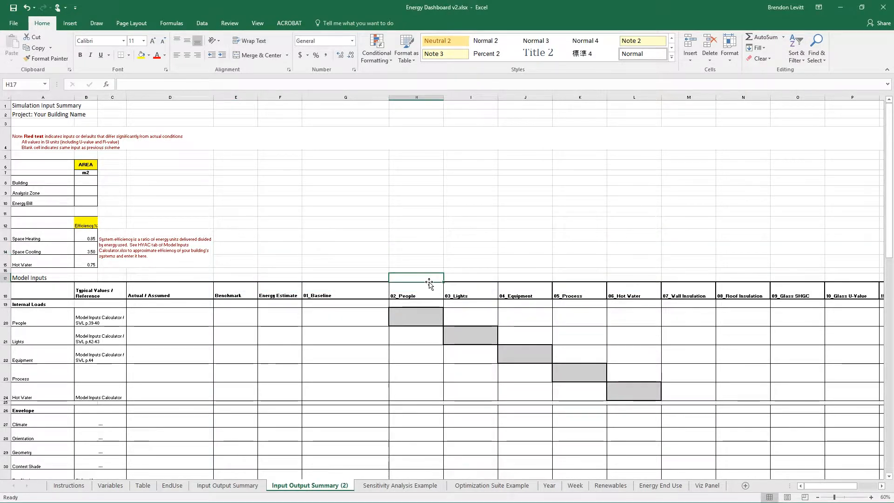
Rename the copied Input Output Summary sheet as Optimization Suite A
double_click(322, 487)
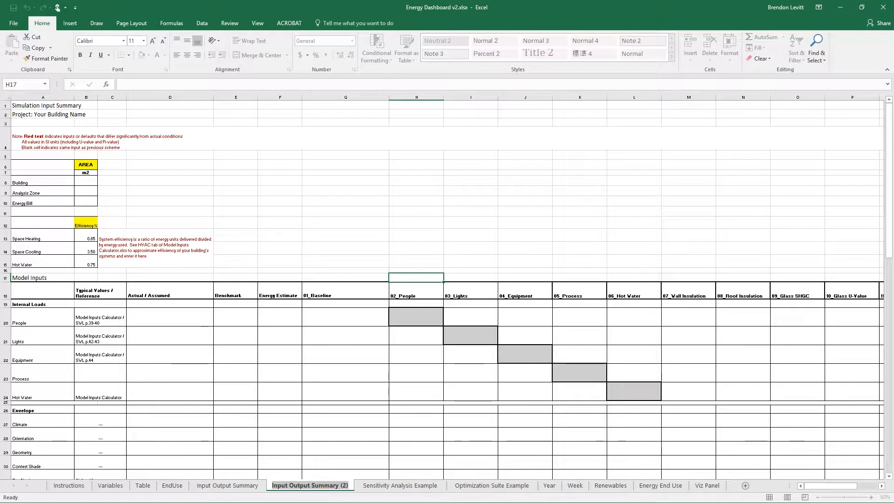
type("Opt")
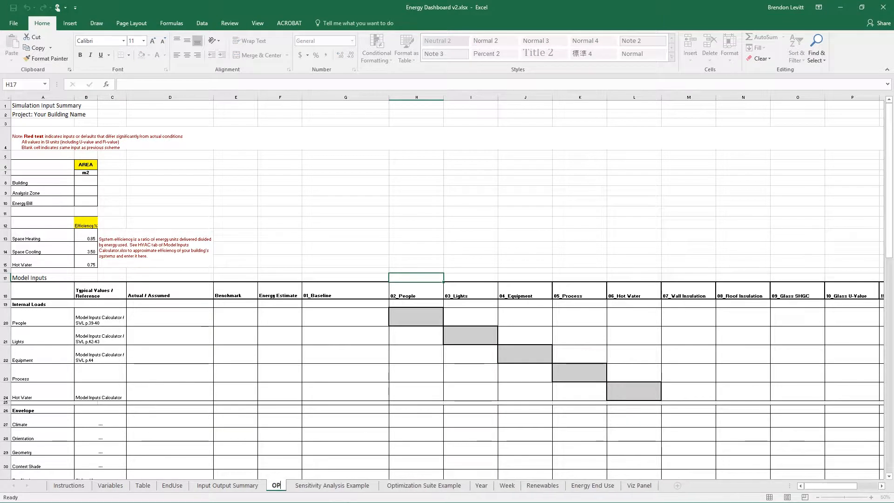
type("imization Suite")
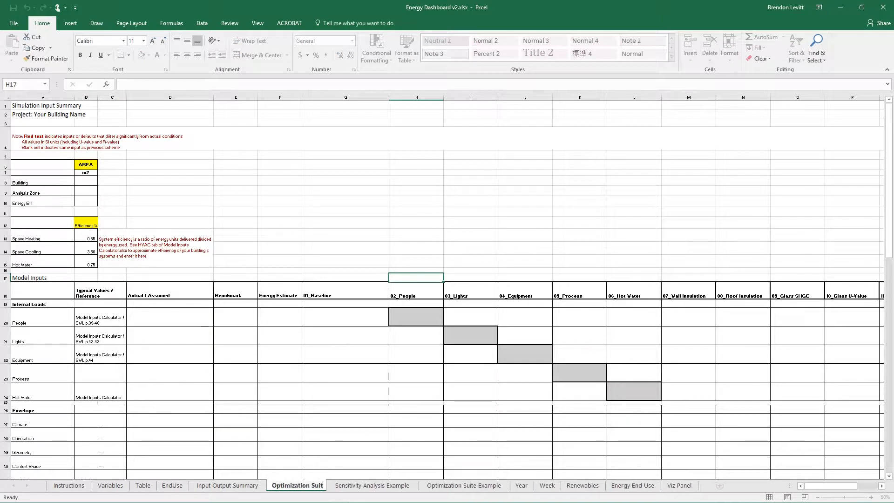
key("Return")
type("A")
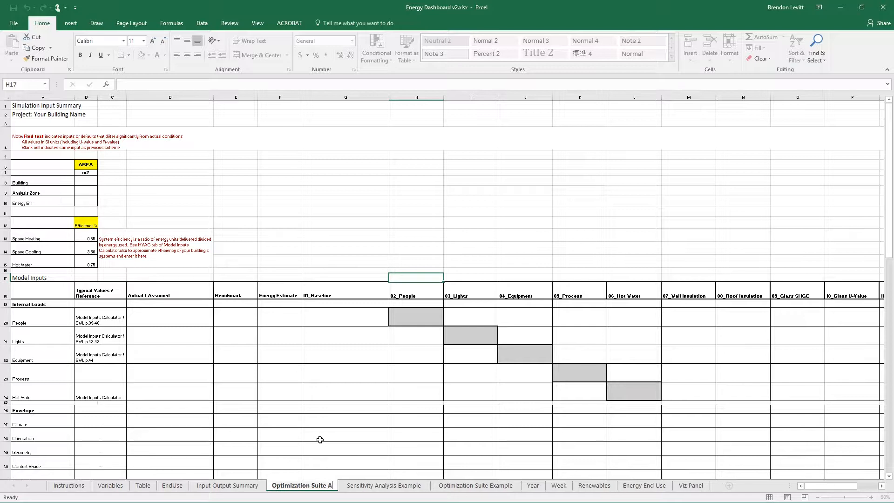
key("Return")
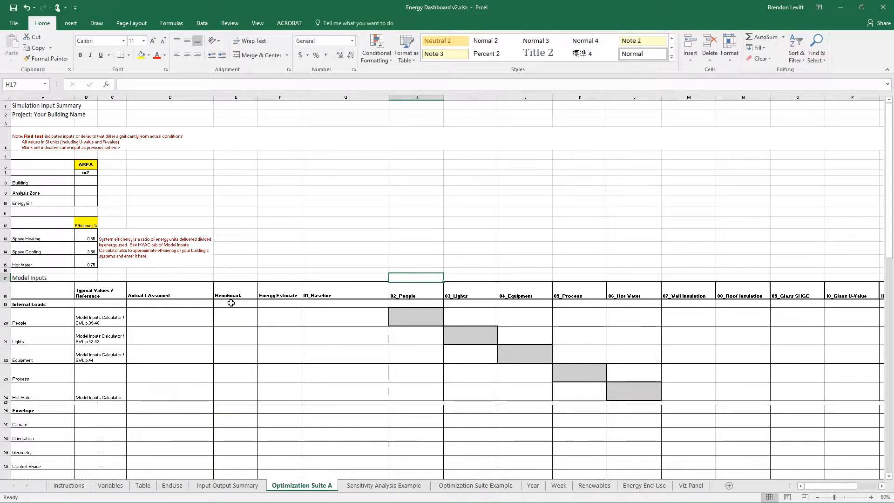
Delete the Benchmark and Energy Estimate columns from the Optimization Suite A sheet
left_click(234, 320)
right_click(233, 95)
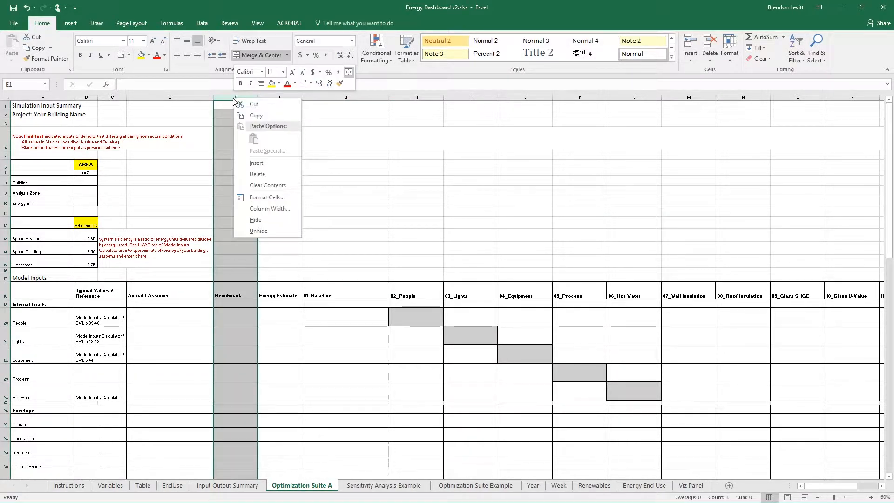
left_click(247, 176)
right_click(244, 120)
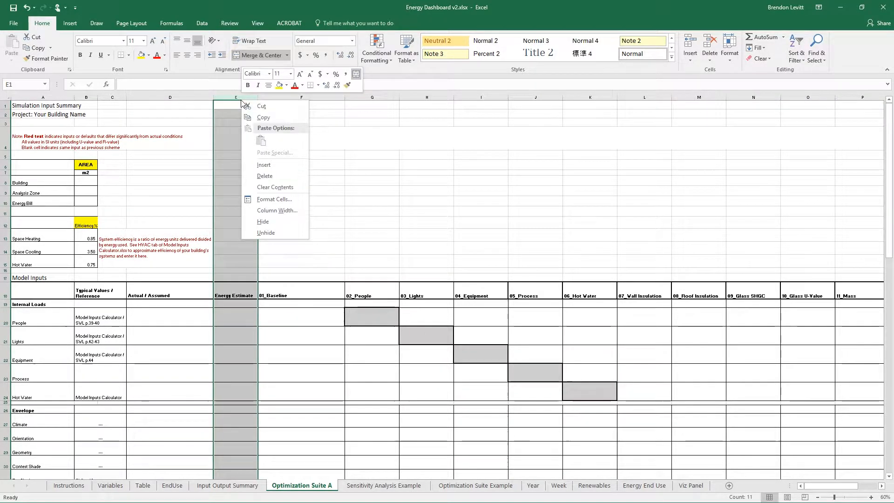
left_click(254, 176)
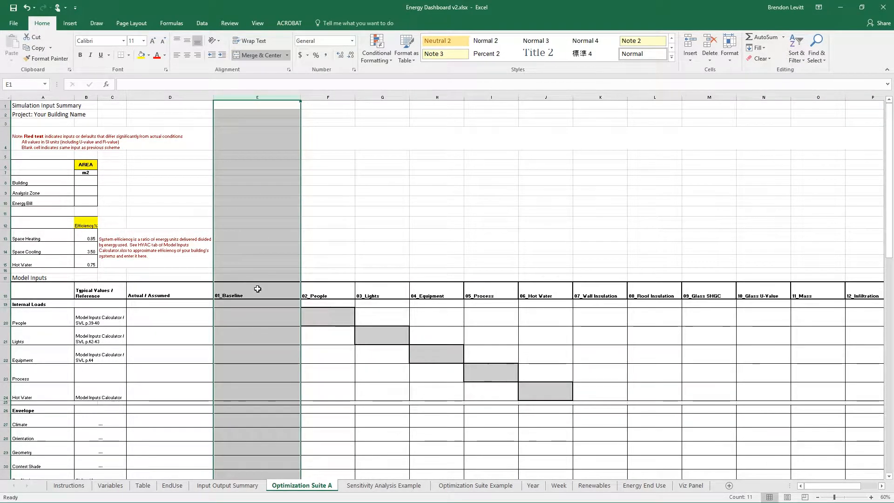
Examine the Comparative Energy Use chart and the Model Outputs table on the Optimization Suite A sheet
scroll(256, 290, "down", 3)
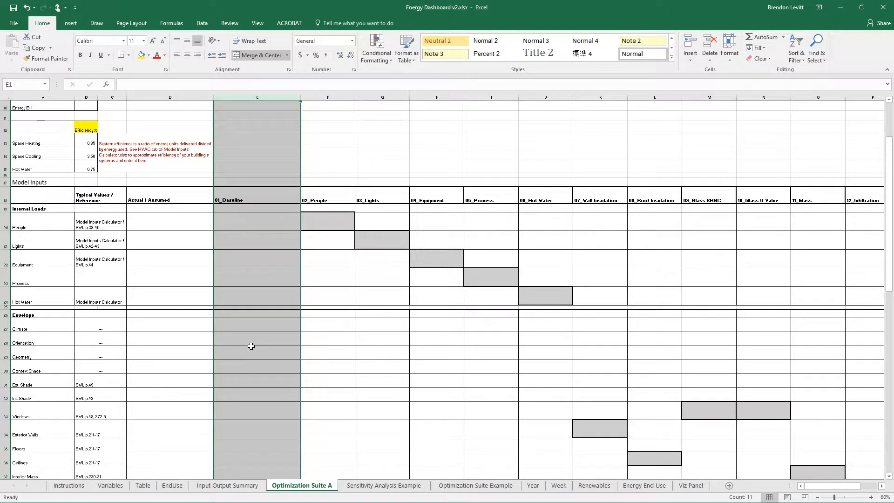
scroll(251, 346, "down", 10)
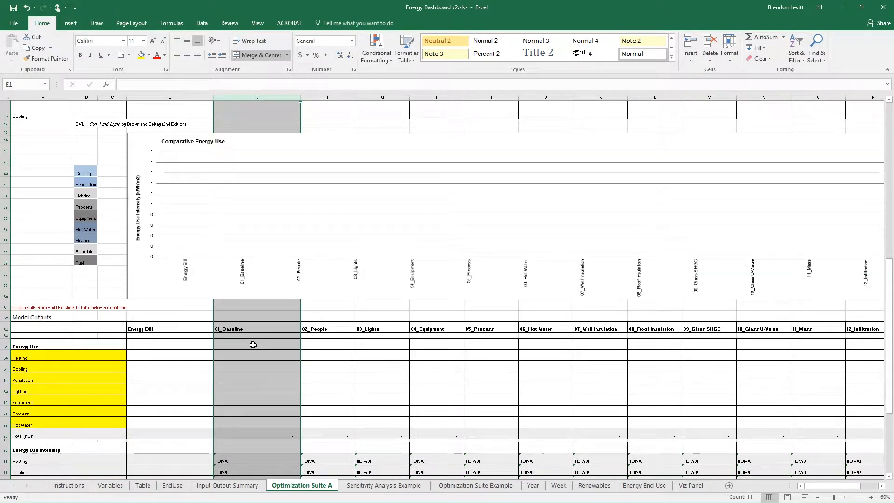
scroll(234, 331, "down", 1)
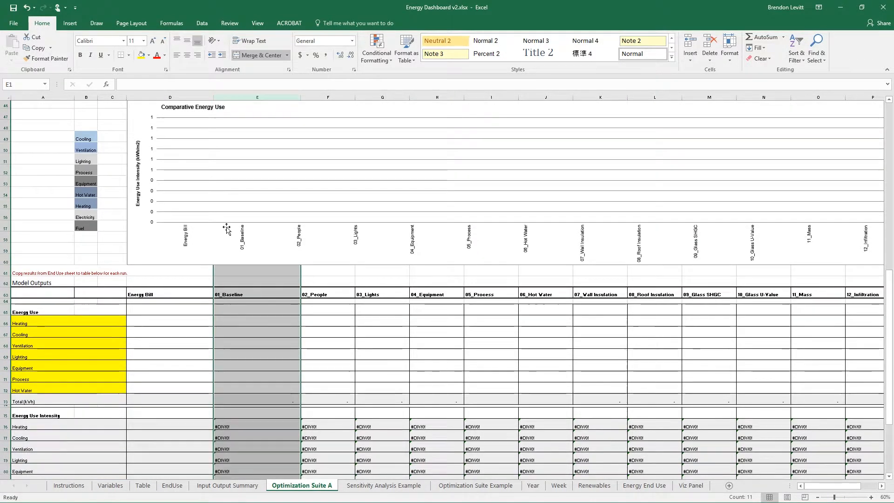
scroll(227, 228, "up", 1)
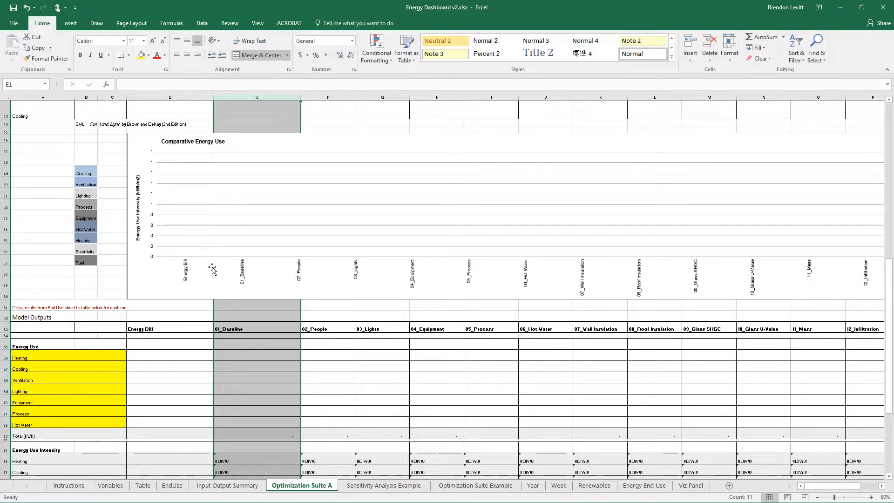
scroll(217, 267, "down", 7)
scroll(243, 250, "up", 6)
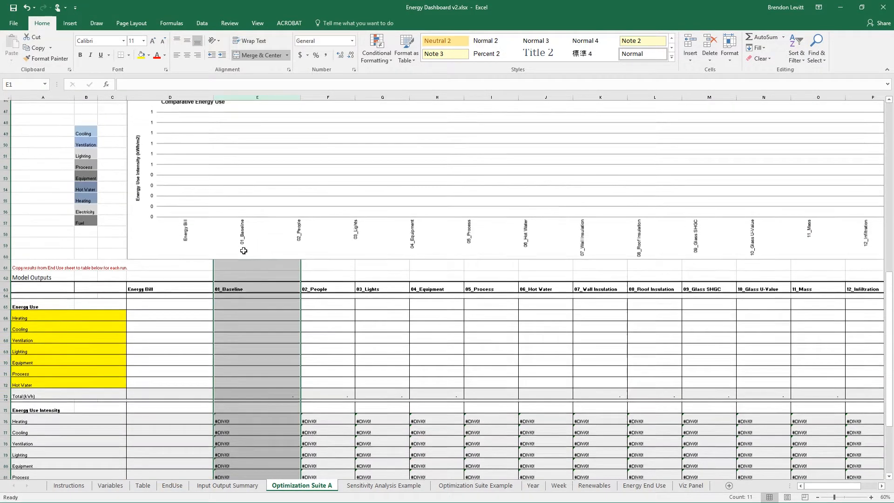
scroll(244, 251, "up", 1)
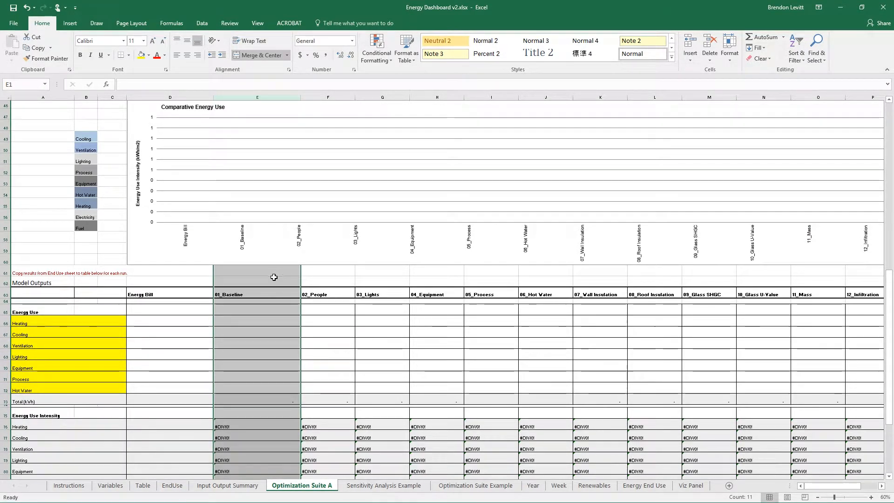
left_click(305, 272)
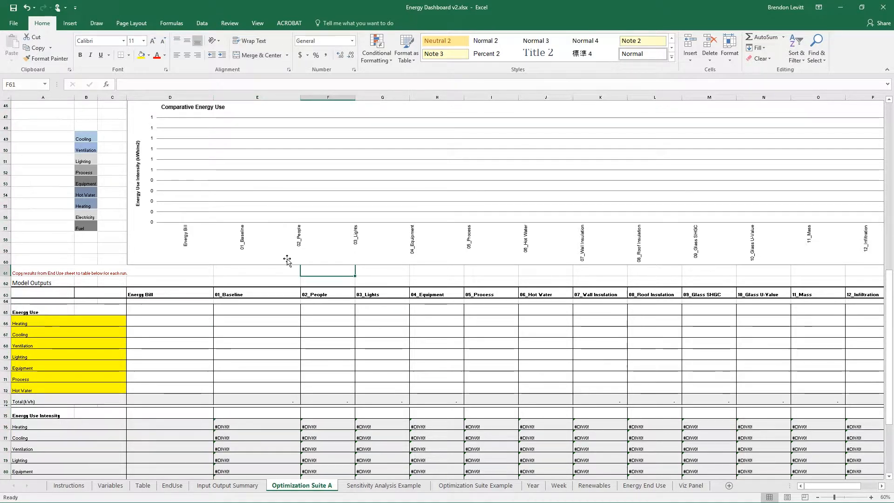
Insert a blank column before the 02_People column on the Optimization Suite A sheet
scroll(281, 273, "up", 2)
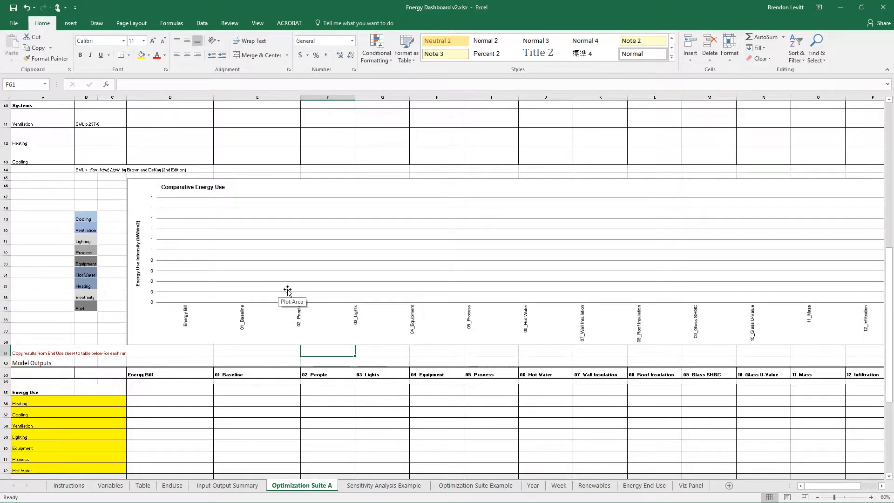
left_click(332, 96)
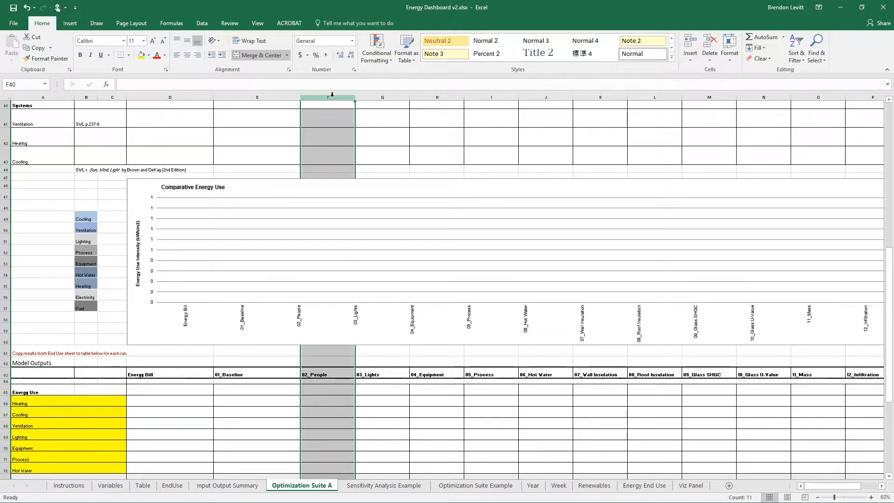
right_click(333, 97)
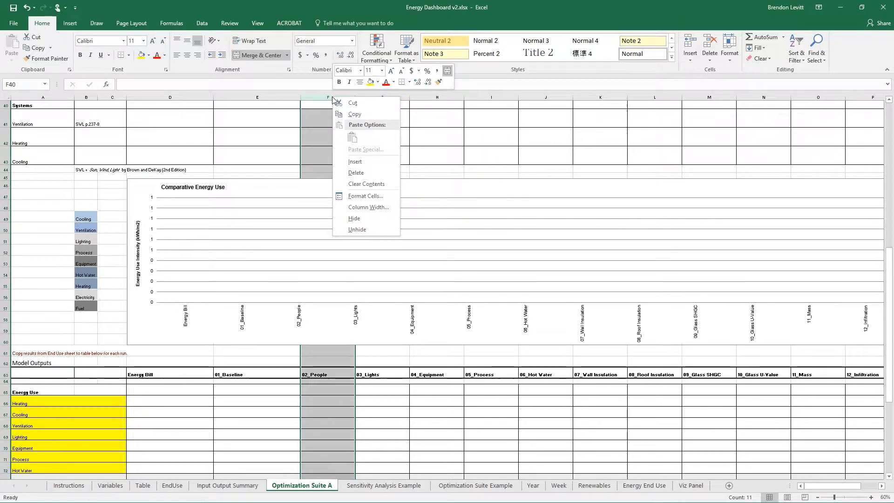
left_click(370, 161)
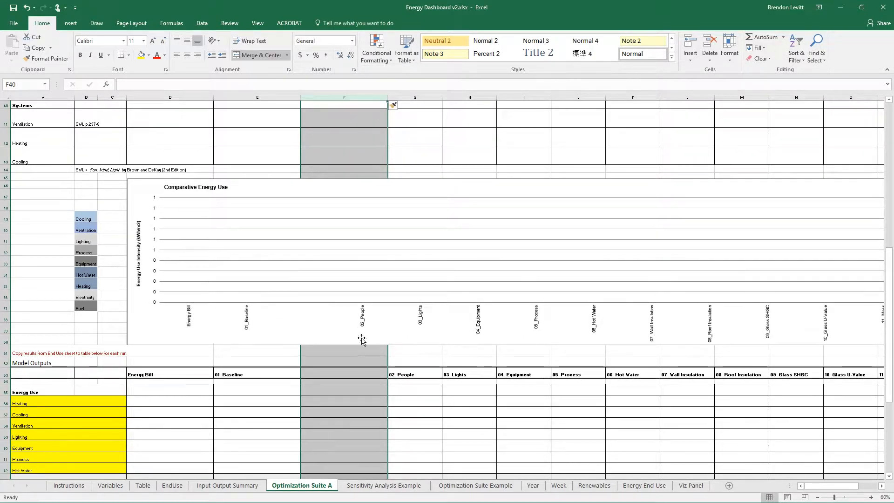
Label the new column "02 Daylighting" in the header row of the Model Outputs table
scroll(321, 336, "down", 2)
scroll(320, 327, "down", 3)
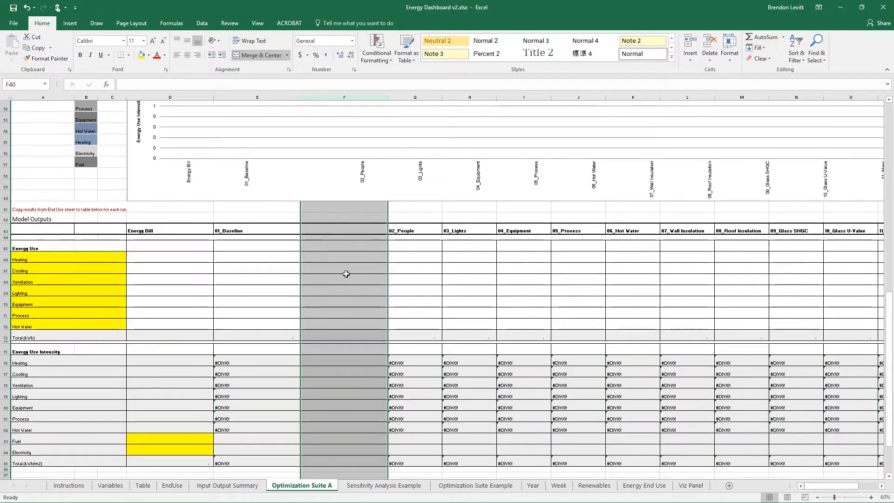
left_click(329, 227)
type("02 ")
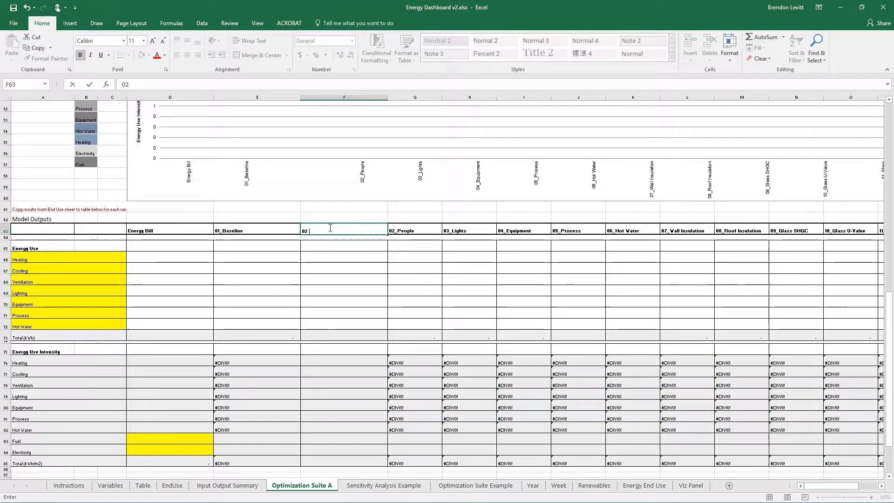
type("Daylighting")
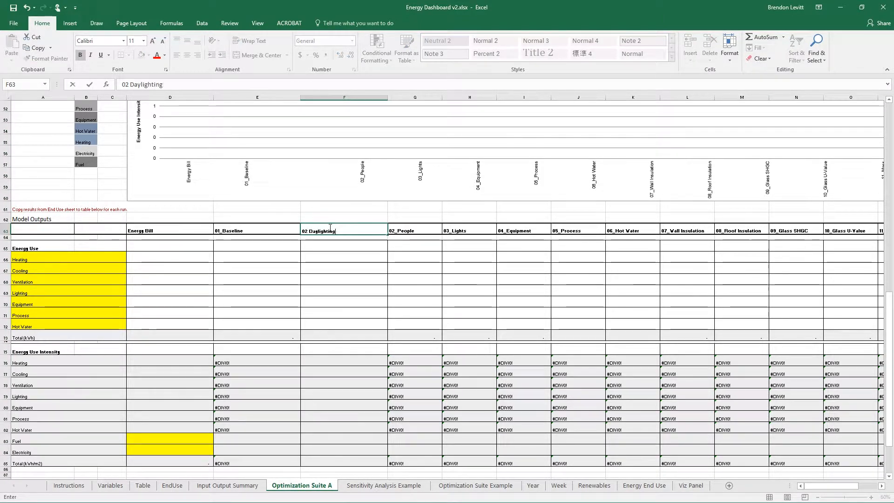
key("Return")
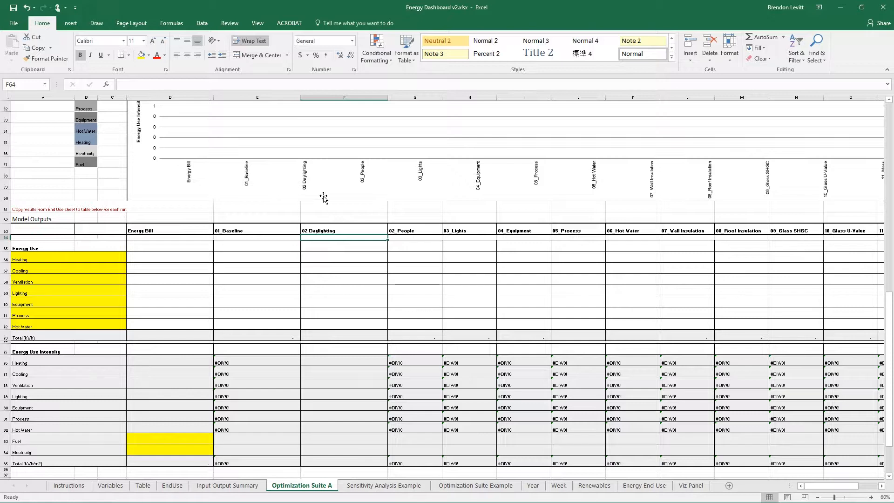
Delete the added 02 Daylighting column from the Optimization Suite A sheet
scroll(325, 194, "up", 3)
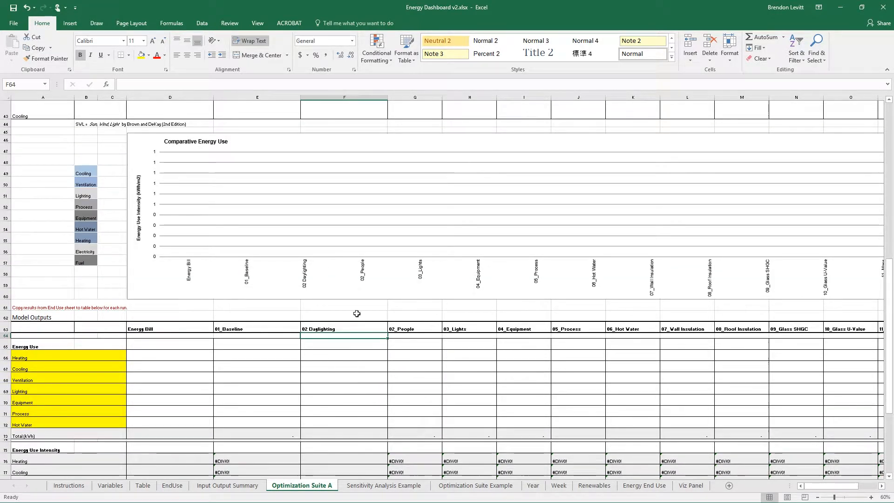
right_click(333, 98)
left_click(355, 174)
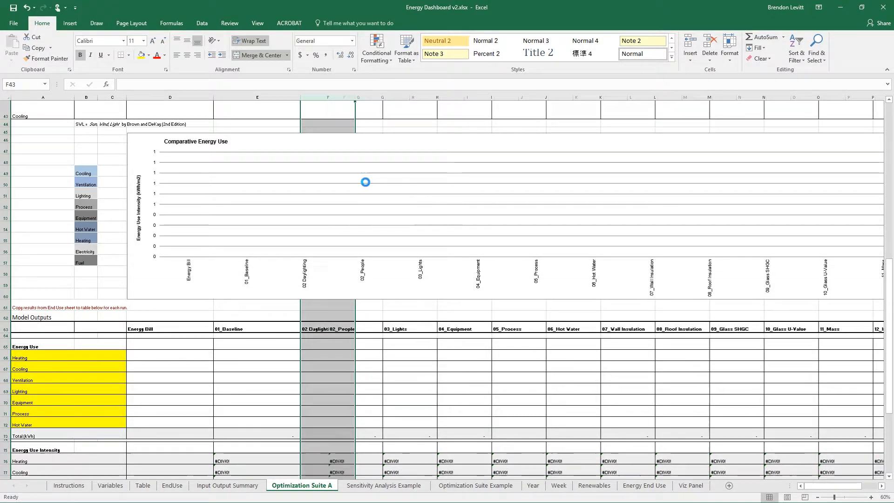
left_click(283, 363)
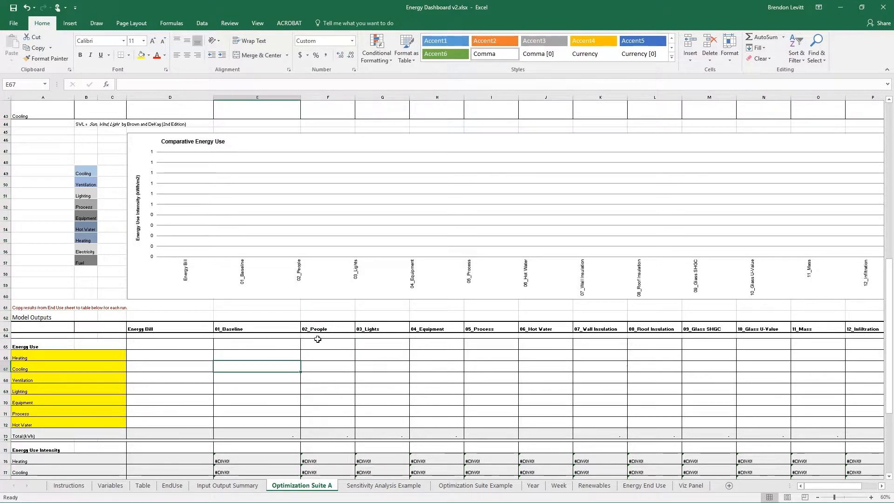
Clear the grey highlighted cells in the Internal Loads rows, from 02_People to 06_Hot Water, by copying blank cell F22 over them
scroll(317, 337, "up", 4)
scroll(312, 324, "up", 6)
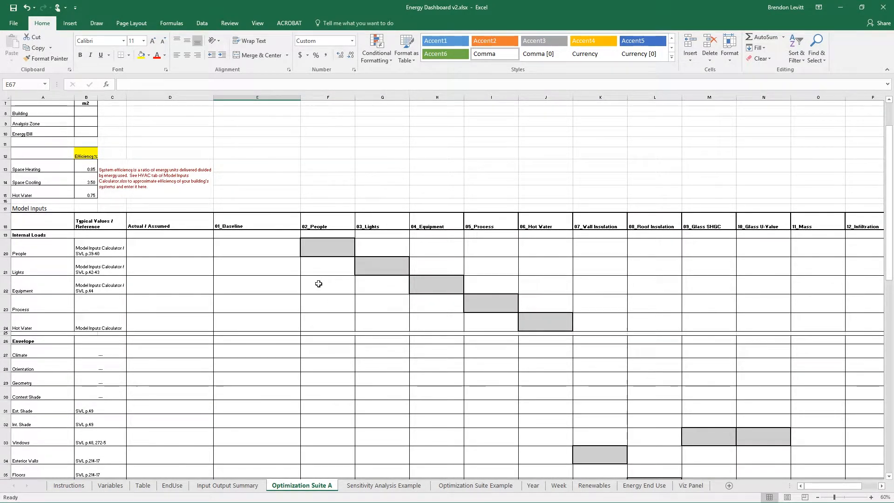
left_click(336, 293)
key("ctrl+c")
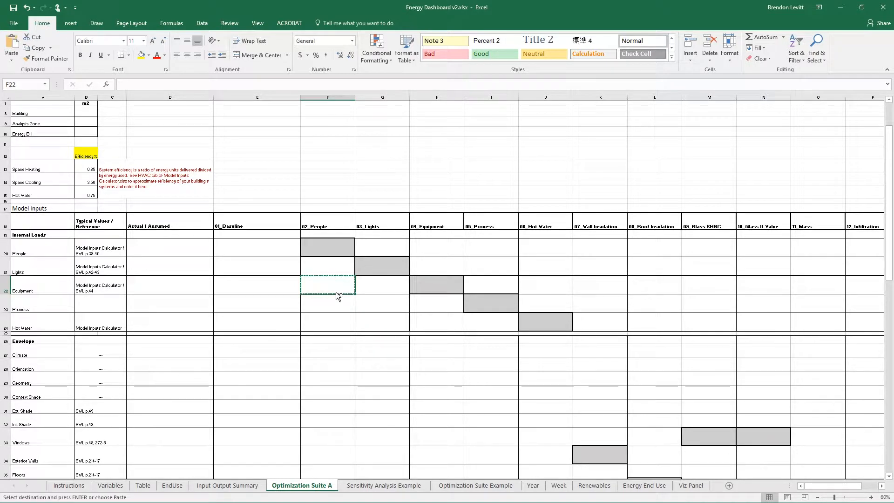
left_click_drag(321, 244, 559, 331)
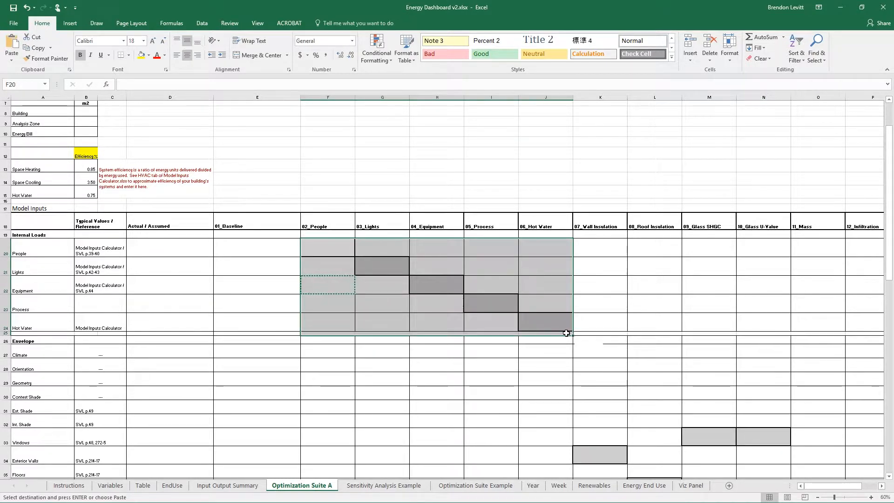
key("ctrl+v")
Clear the remaining grey highlighted cells in the Envelope and Systems rows of Model Inputs by copying a blank cell over them
scroll(337, 290, "down", 1)
scroll(337, 291, "down", 2)
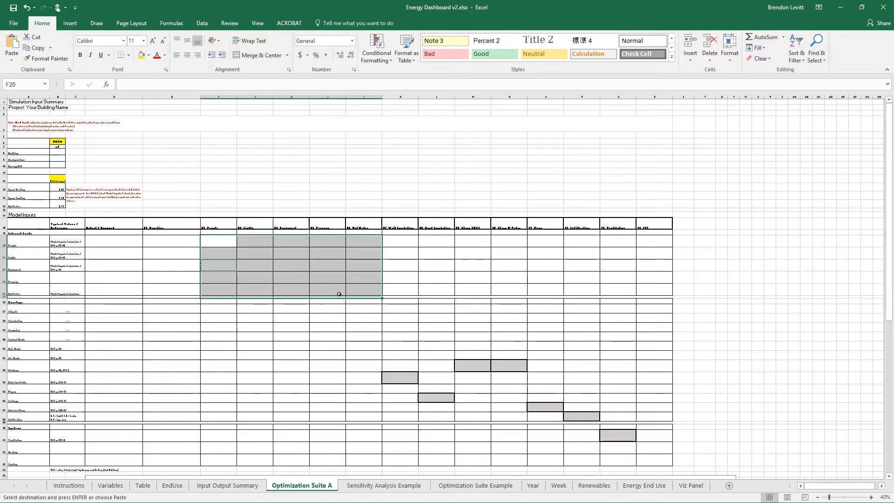
left_click(368, 354)
key("ctrl+c")
left_click_drag(366, 327, 625, 452)
key("ctrl+v")
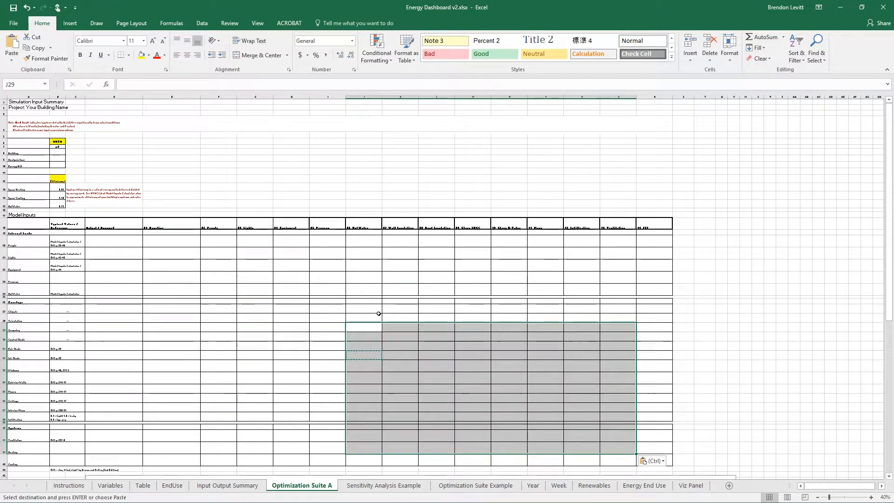
left_click(160, 232)
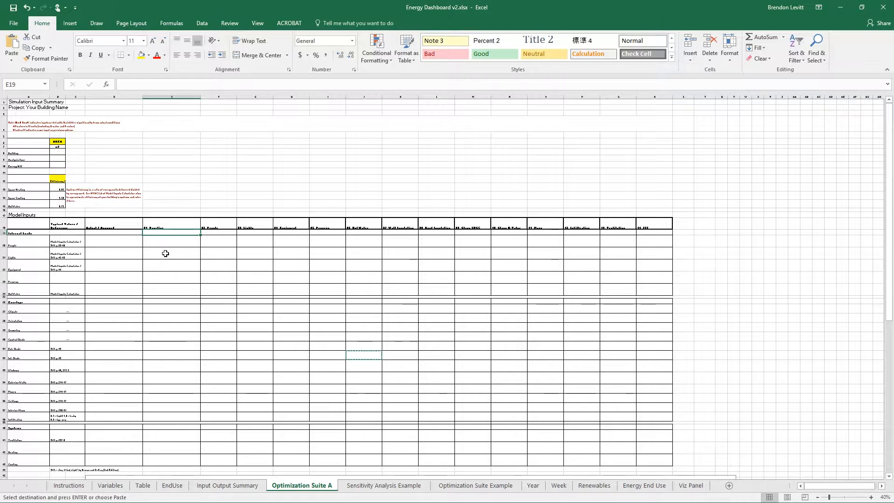
scroll(165, 254, "up", 2)
scroll(403, 293, "left", 2)
scroll(404, 292, "down", 7)
scroll(404, 292, "down", 5)
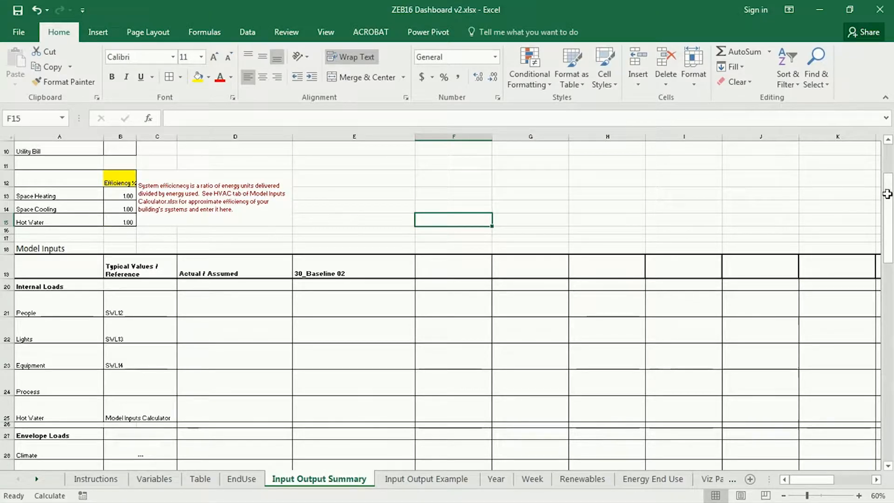
Switch to EP-Launch and load 30_Baseline 02.idf from the Optimization Tutorial folder as the EnergyPlus input file
left_click(381, 270)
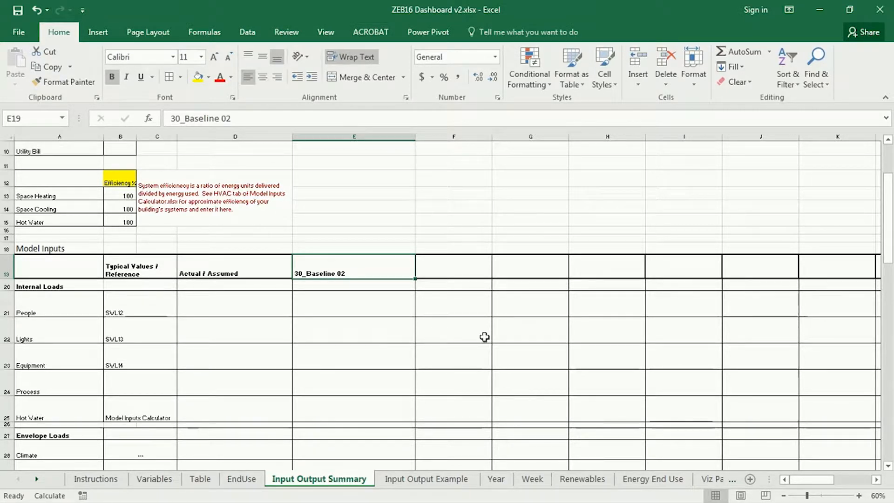
key("alt+Tab")
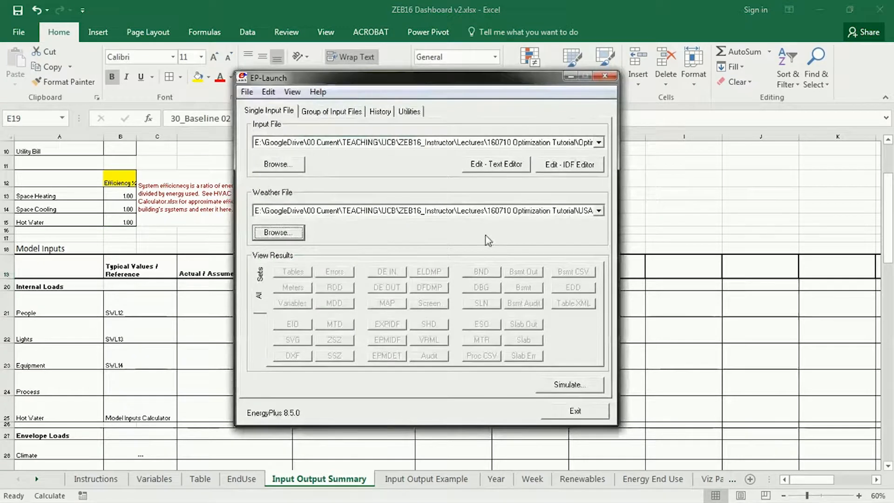
left_click(304, 170)
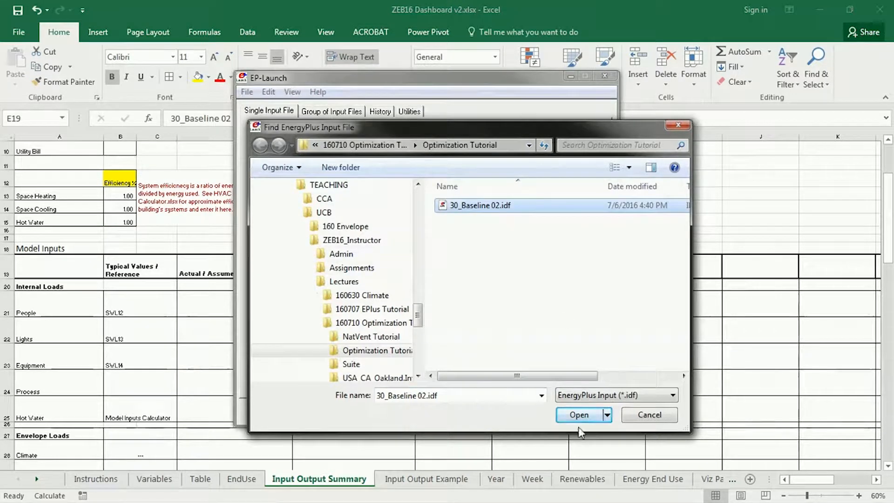
left_click(580, 415)
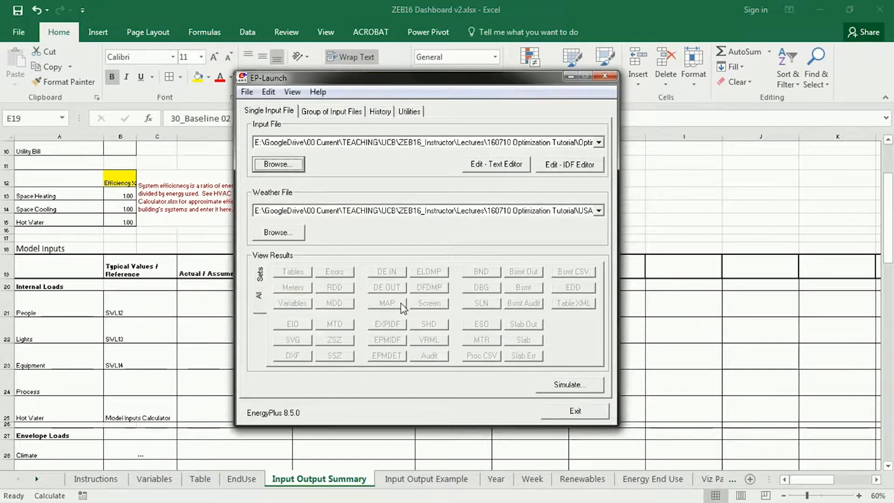
left_click_drag(468, 86, 641, 125)
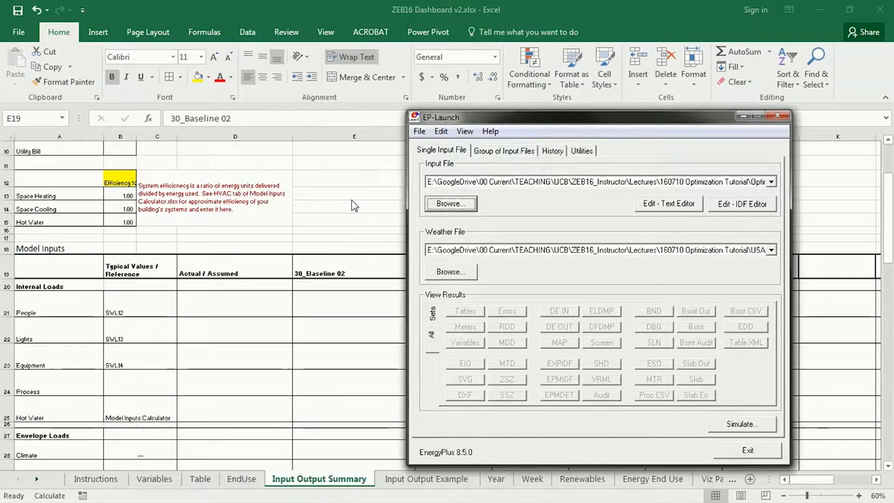
left_click(352, 200)
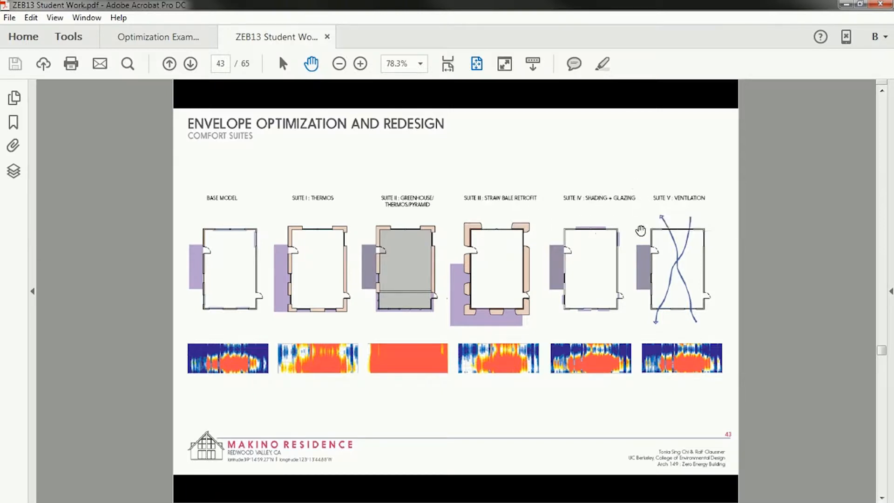
Examine the Baseline Model and Suite I: Thermos pages in ZEB13 Student Work.pdf and return to the dashboard workbook in Excel
scroll(665, 223, "down", 1)
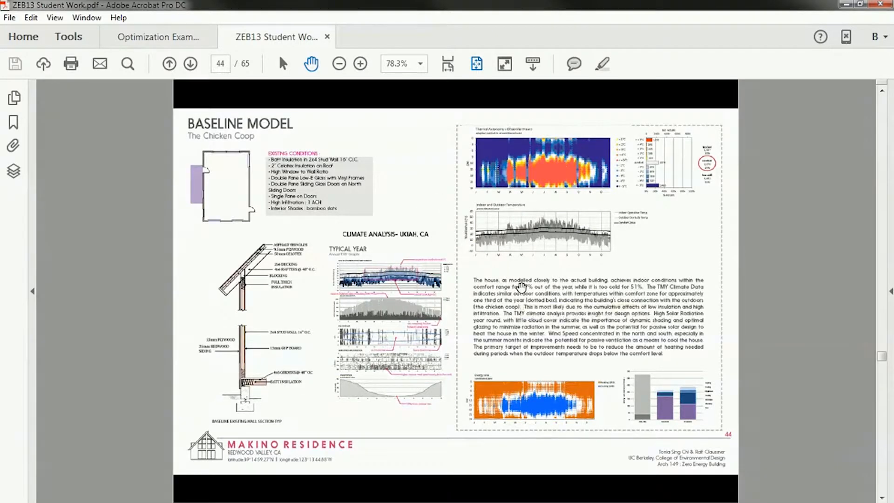
scroll(516, 263, "down", 1)
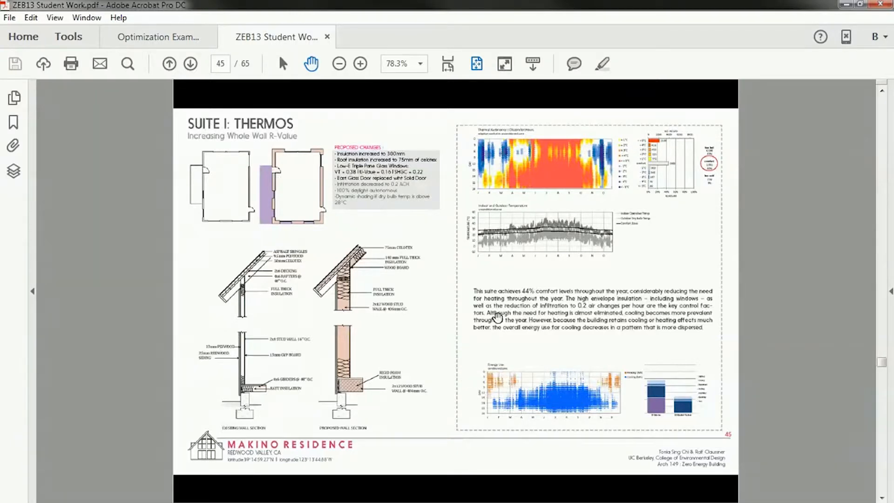
left_click(845, 5)
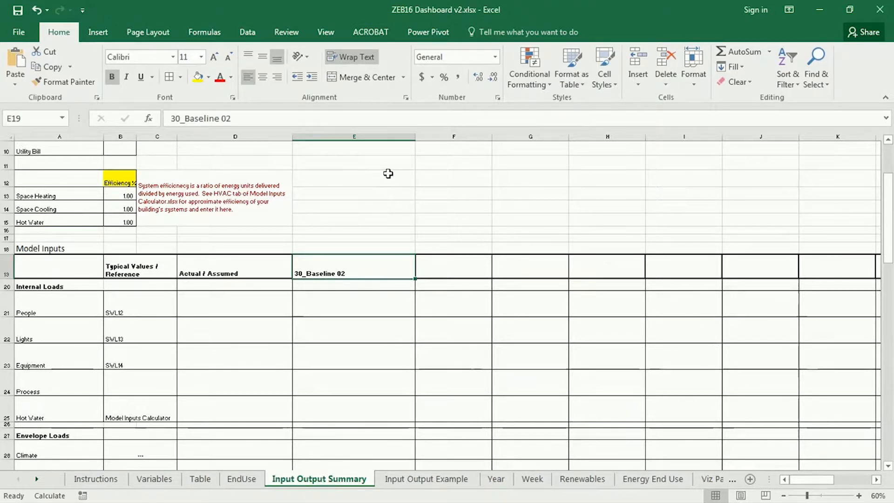
left_click(444, 166)
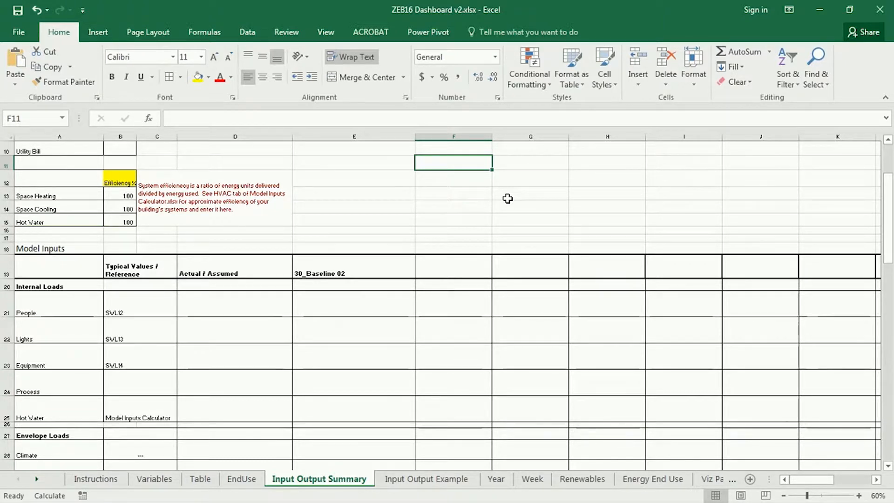
key("alt+Tab")
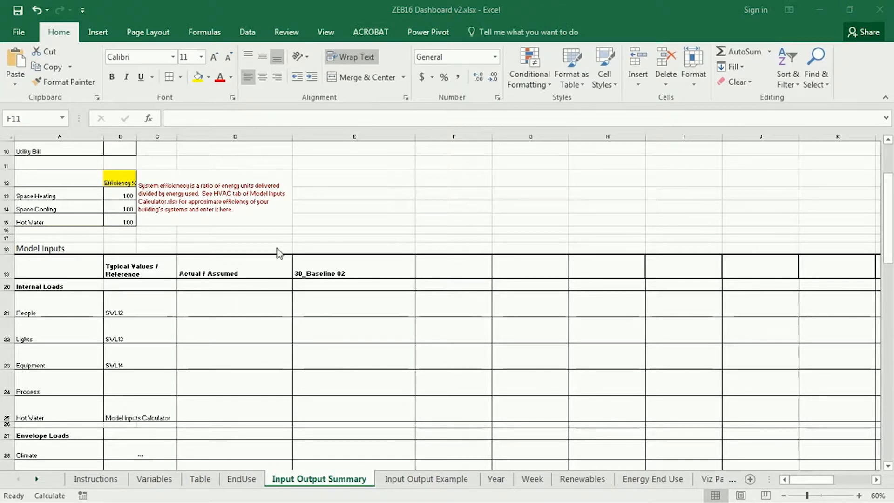
key("alt+Tab")
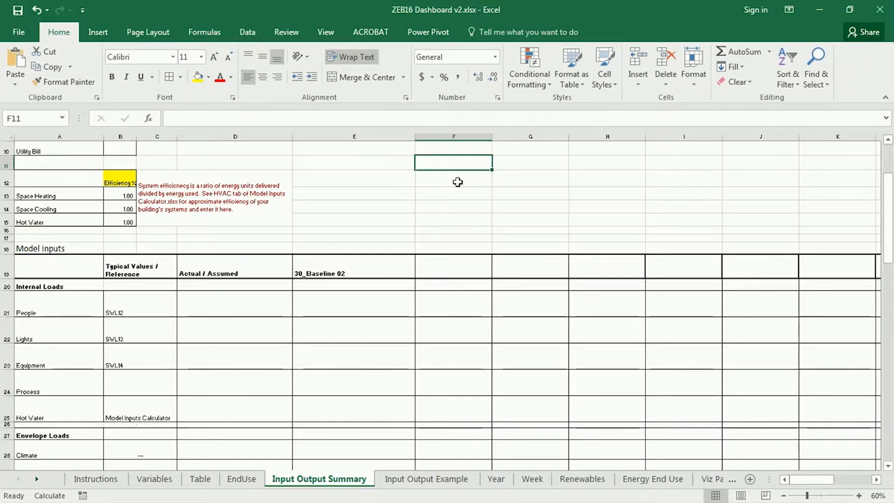
Enter Insulation, Improved Glazing and Weatherproof as the column headings following 30_Baseline 02 in the Model Inputs table
left_click(468, 272)
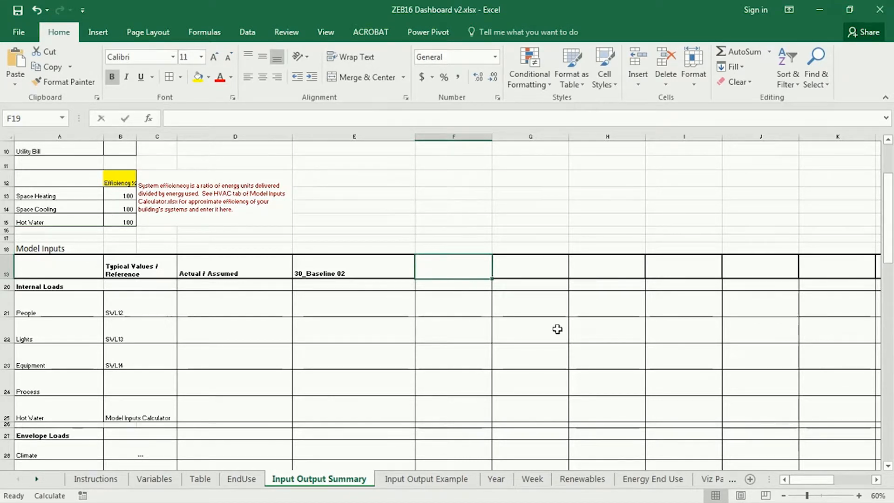
type("Insulation")
key("Tab")
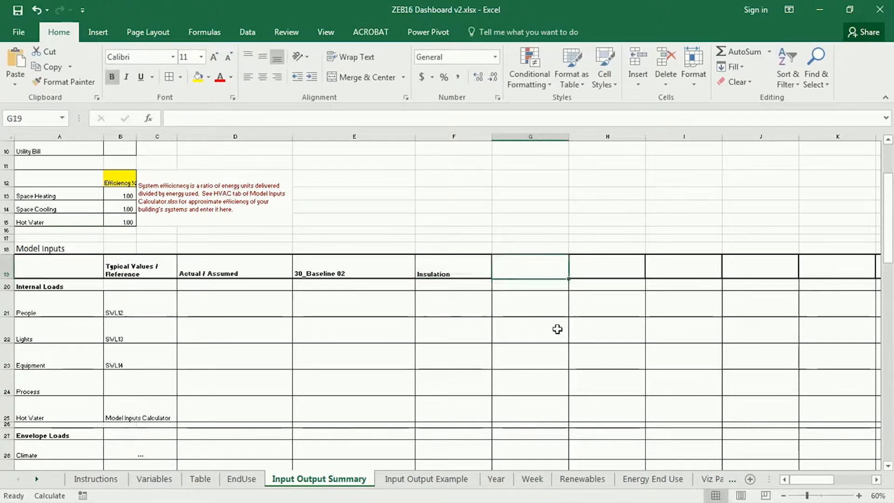
type("Improved Glazing")
key("Tab")
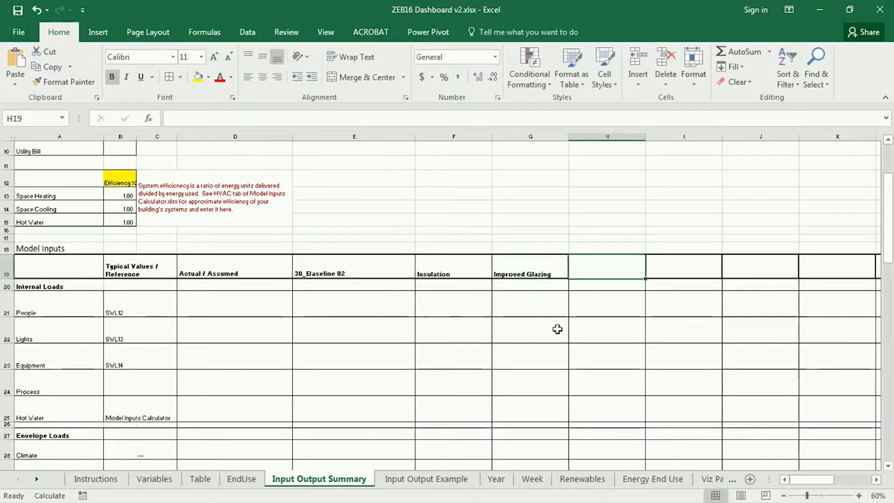
type("Wea")
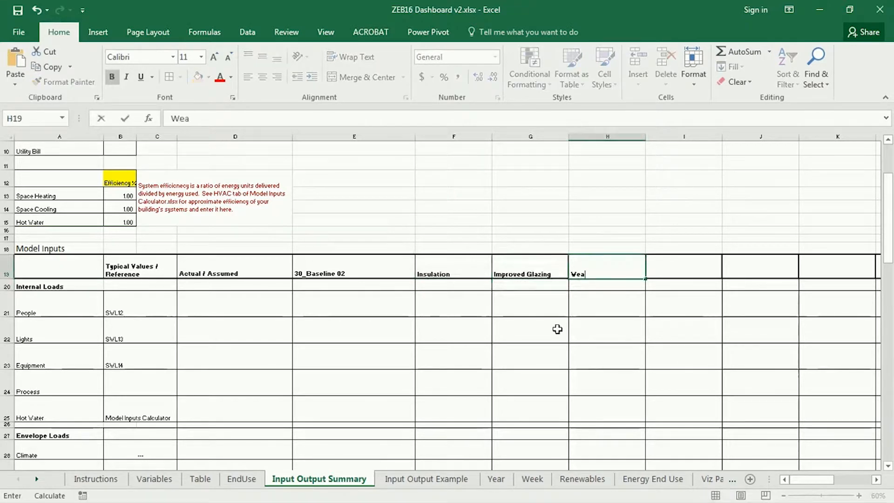
type("therproof")
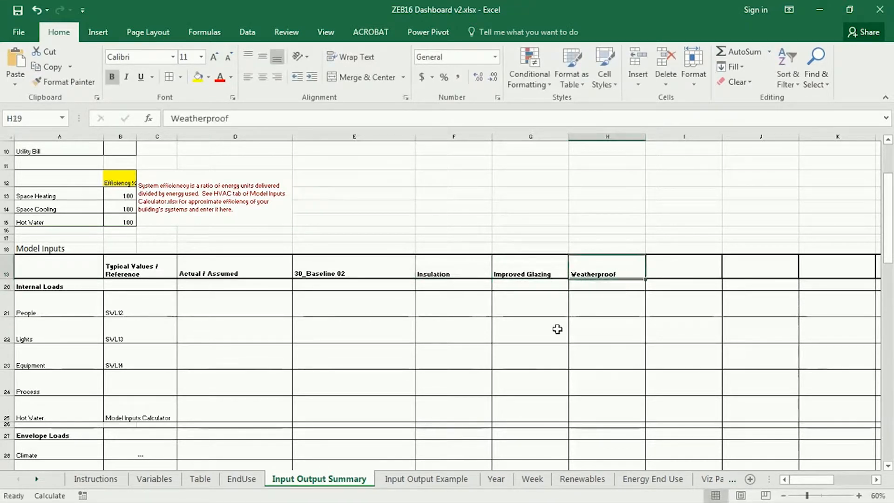
Add Localized Fans as the column heading after Weatherproof and select the headings from 30_Baseline 02 through it
key("Tab")
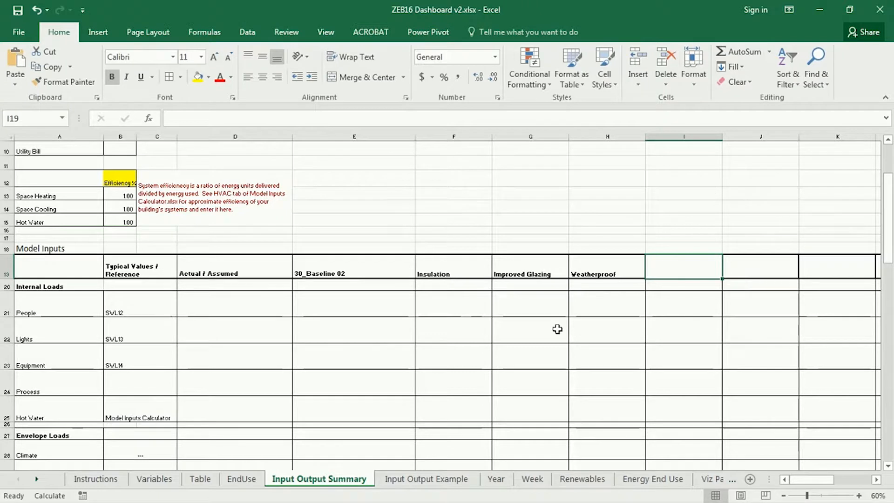
type("Localized ")
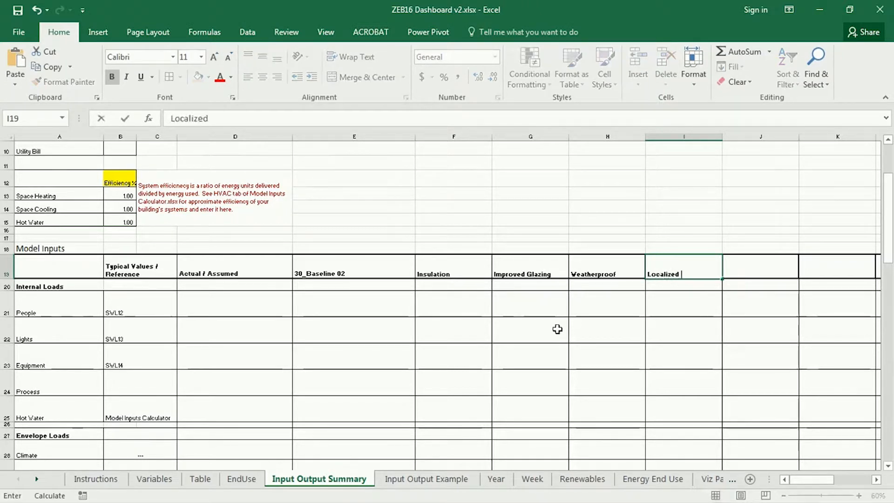
type("Fans")
key("ctrl+Return")
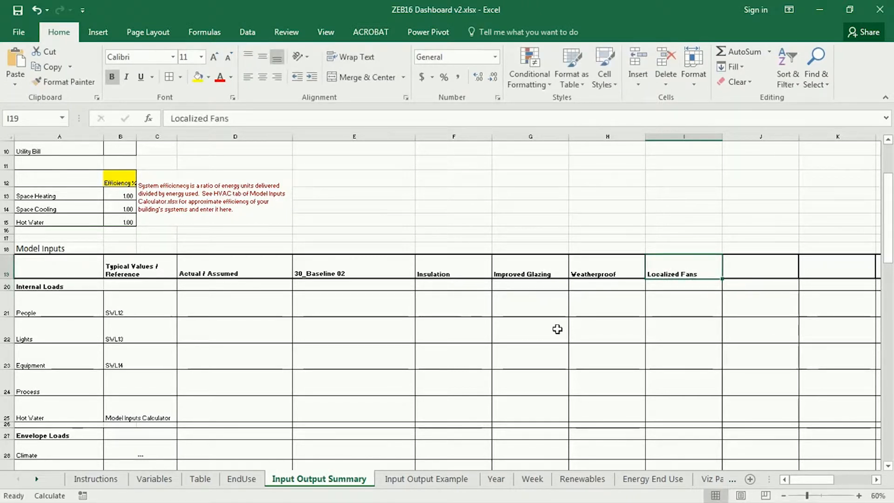
left_click_drag(354, 265, 671, 266)
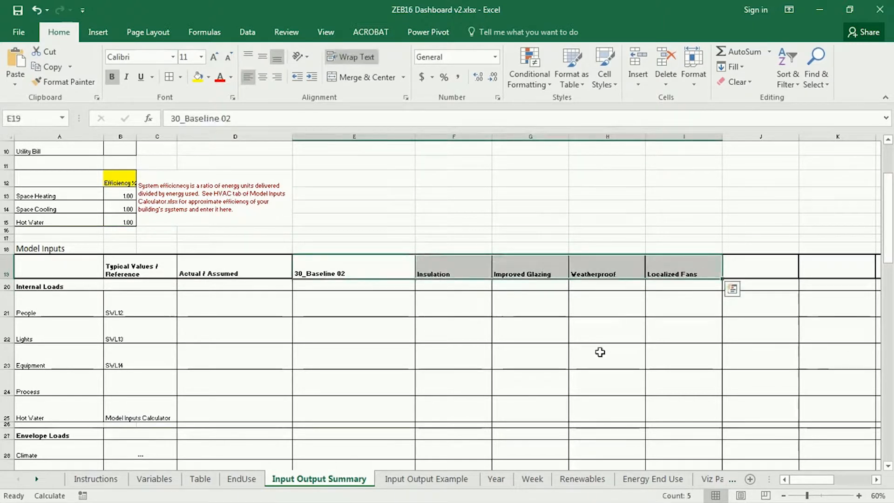
Enter Lights and Equipment as the next two column headings in the Model Inputs table
left_click(768, 266)
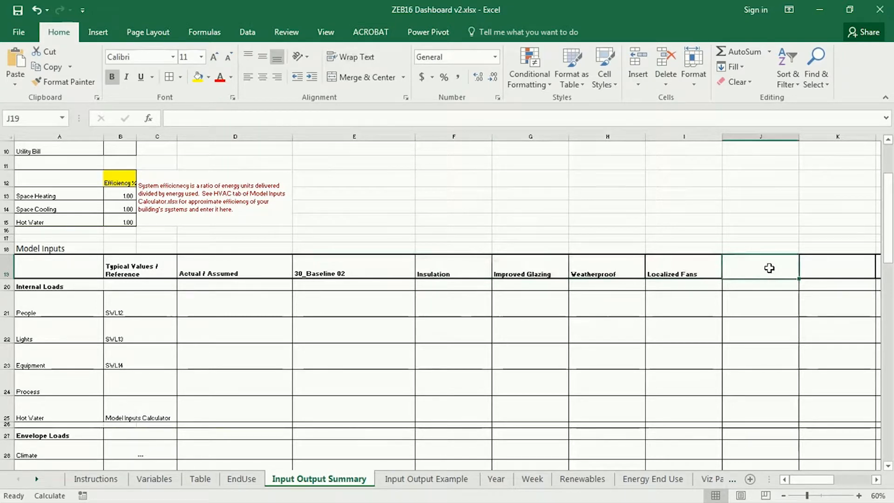
type("Lights")
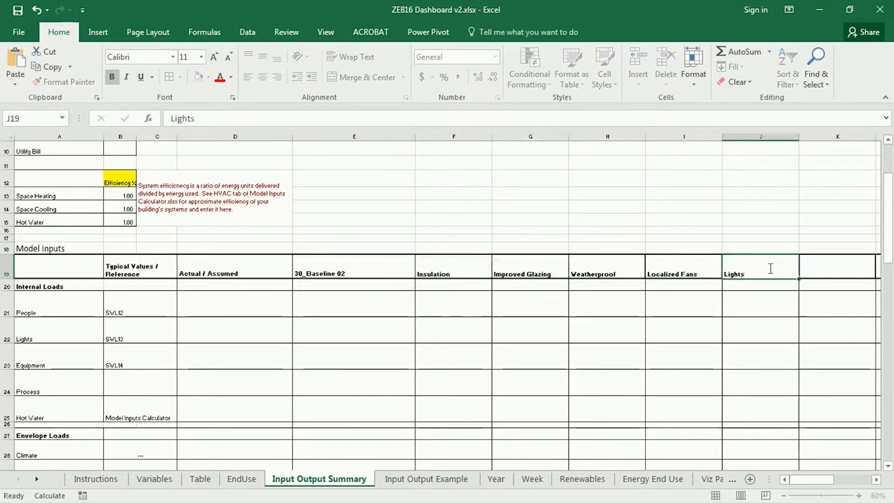
scroll(771, 269, "right", 1)
left_click(770, 268)
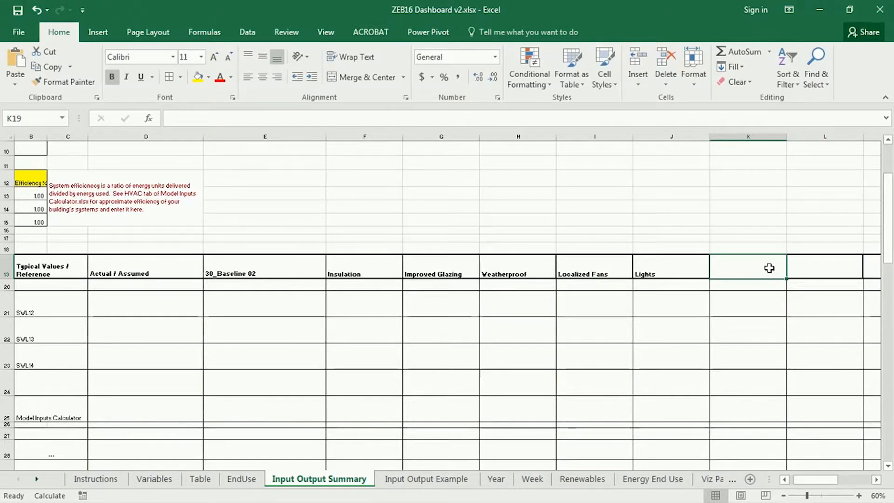
type("Equipment")
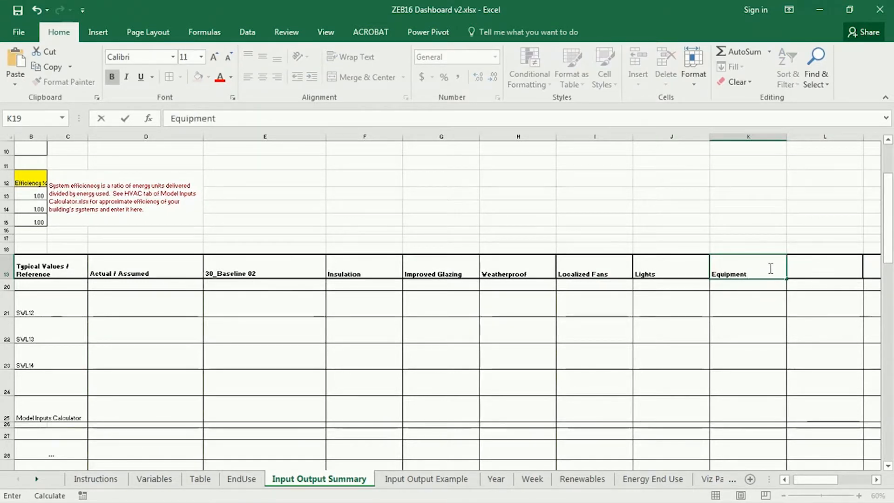
Enter Heating System as the column heading following Equipment
key("Tab")
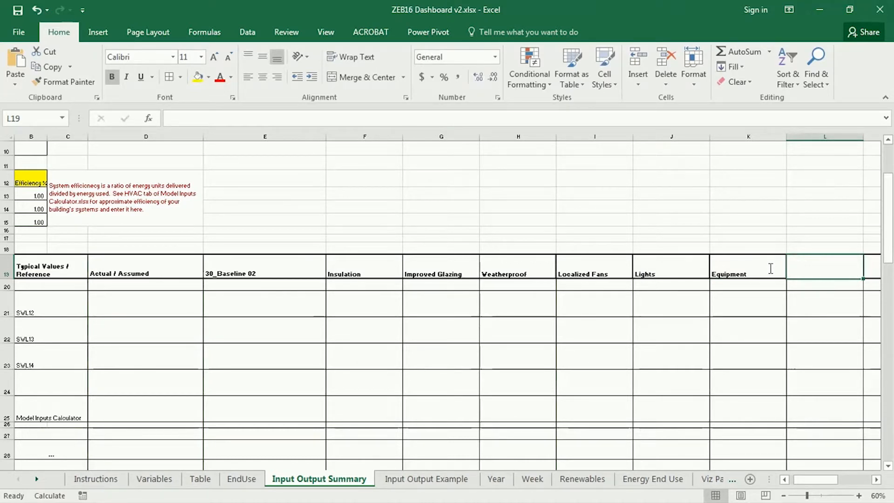
type("Heating Syuste")
key("BackSpace")
key("BackSpace")
key("BackSpace")
key("BackSpace")
type("stem")
key("ctrl+Return")
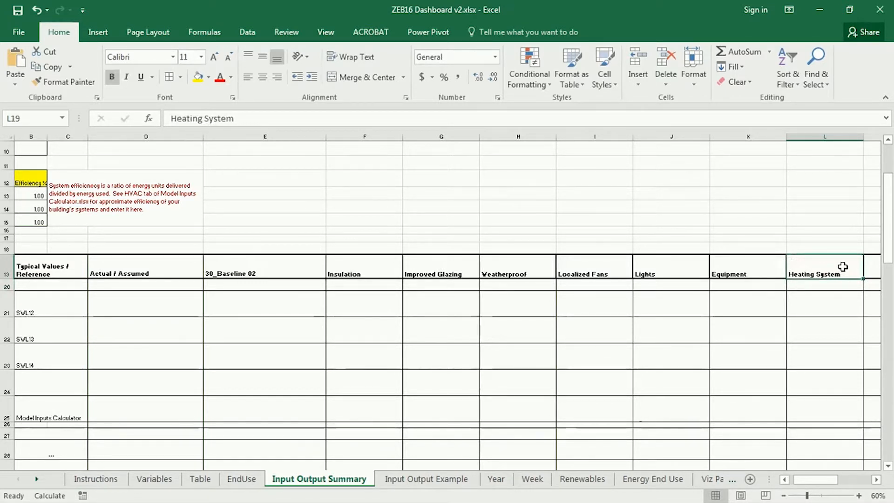
Review the run headings from 30_Baseline 02 through Heating System and the input rows beneath them
left_click(278, 269)
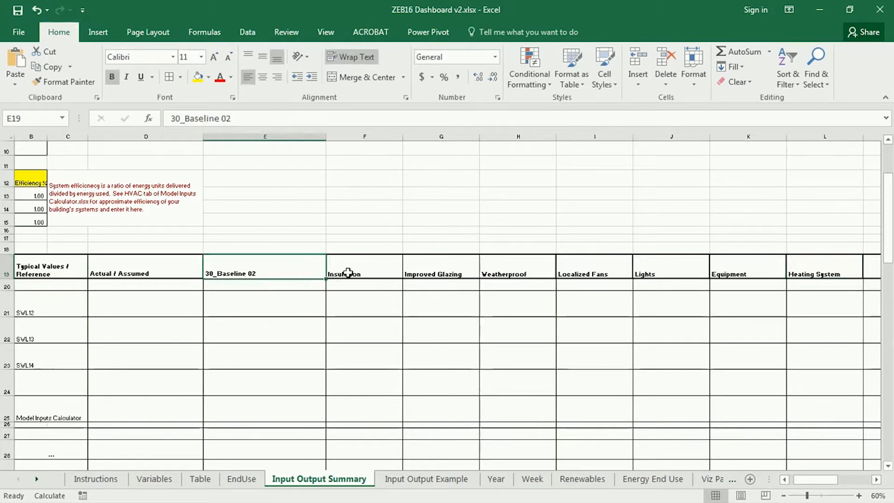
left_click(354, 273)
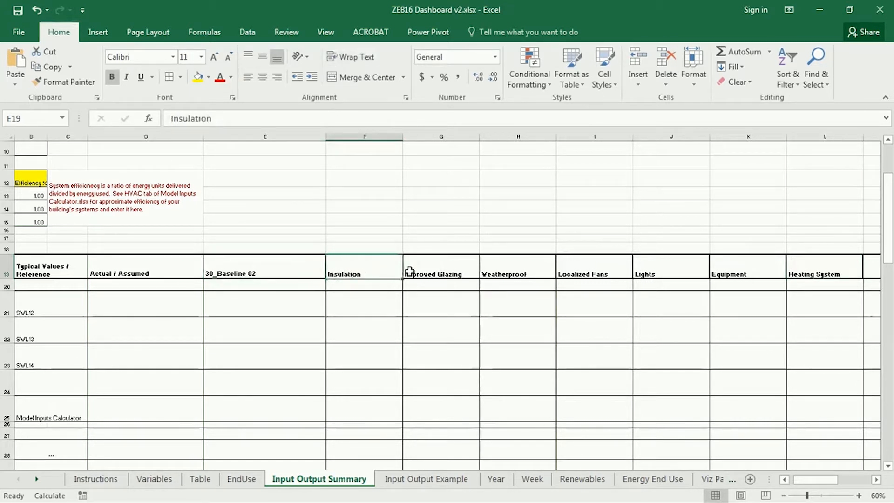
left_click(457, 272)
left_click(525, 273)
left_click(579, 268)
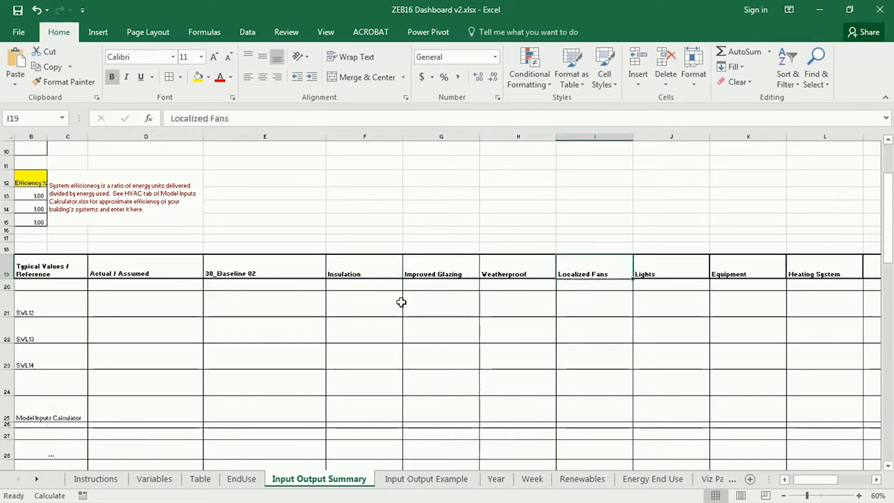
left_click_drag(344, 271, 810, 265)
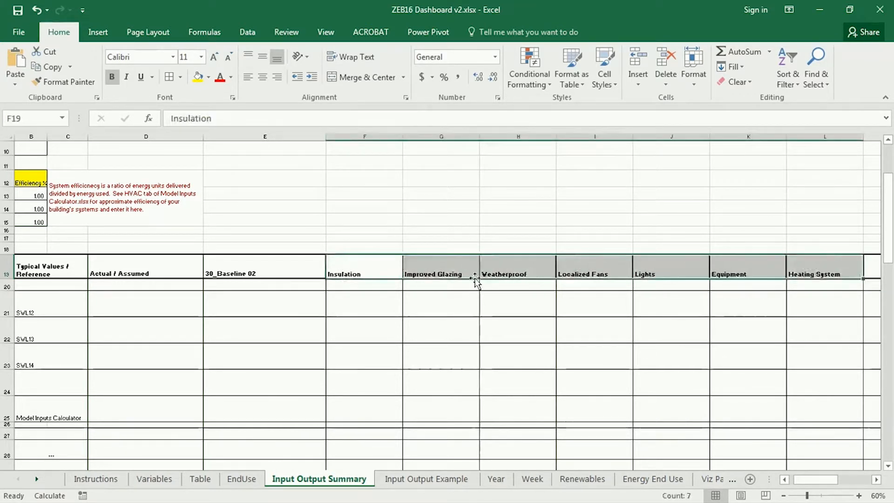
left_click(361, 248)
scroll(347, 350, "down", 1)
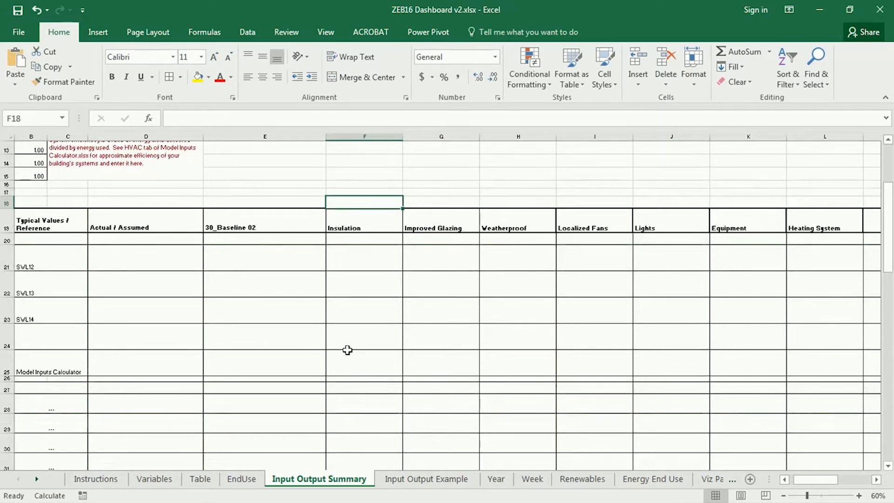
key("Down")
key("Down")
key("Down")
key("Down")
scroll(379, 340, "down", 1)
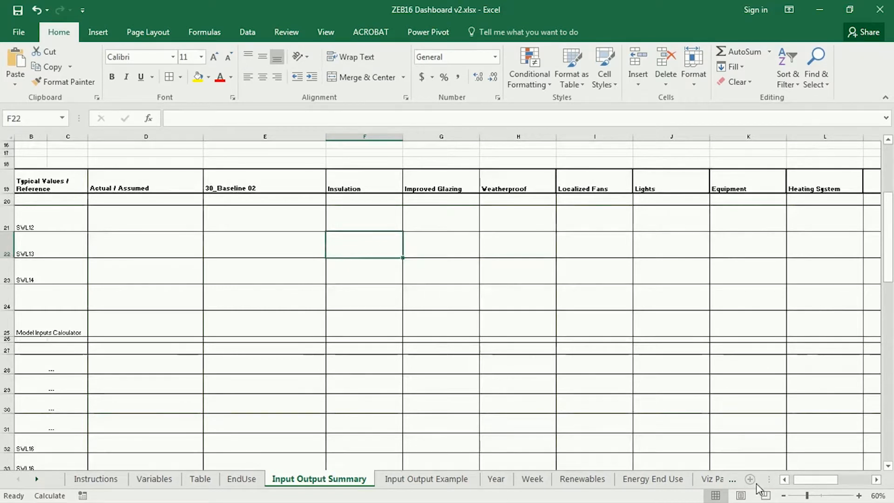
Copy the grey +300mm insulation cell into the Exterior Walls row of the Insulation column
left_click(784, 496)
left_click(784, 496)
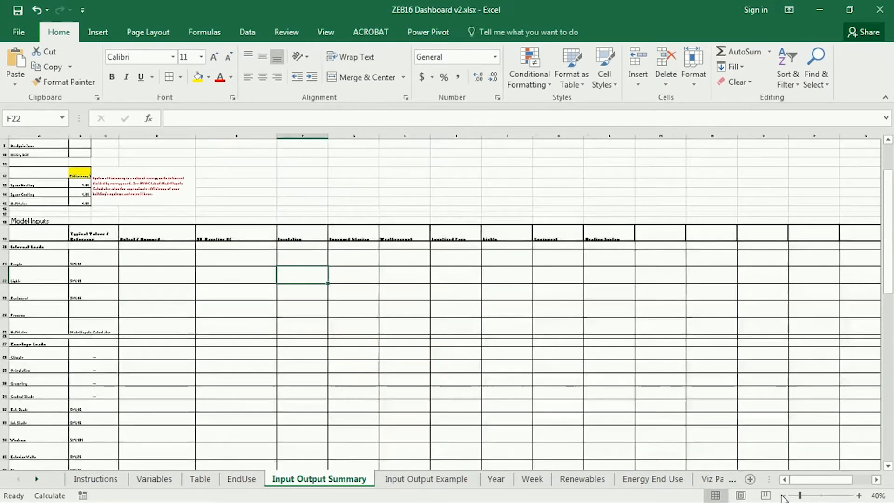
left_click(500, 325)
left_click(860, 496)
left_click(859, 496)
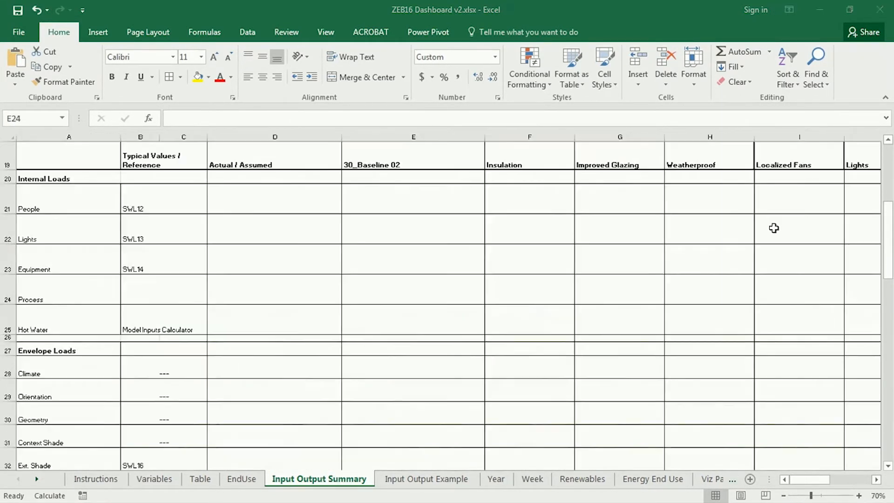
key("ctrl+c")
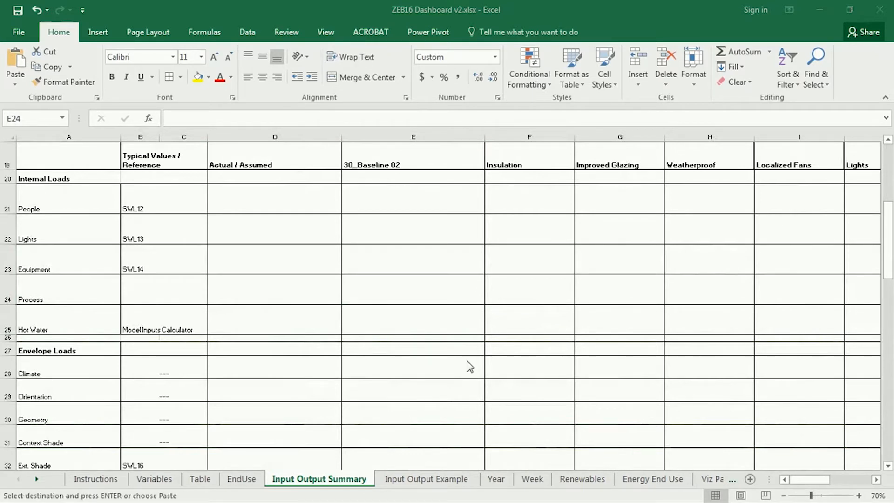
left_click(511, 267)
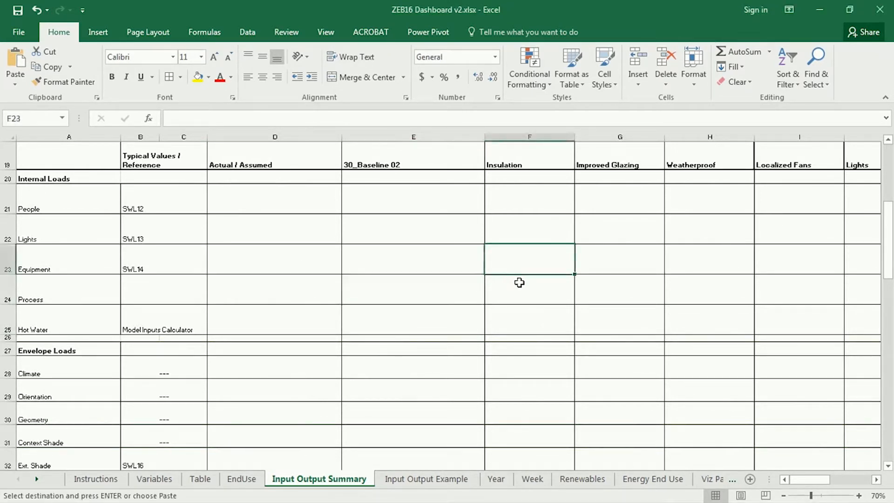
scroll(517, 291, "down", 2)
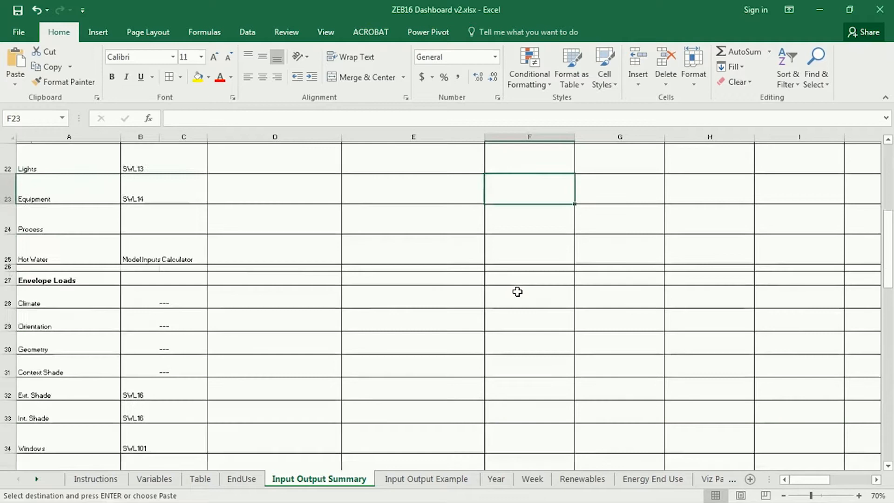
scroll(44, 363, "down", 1)
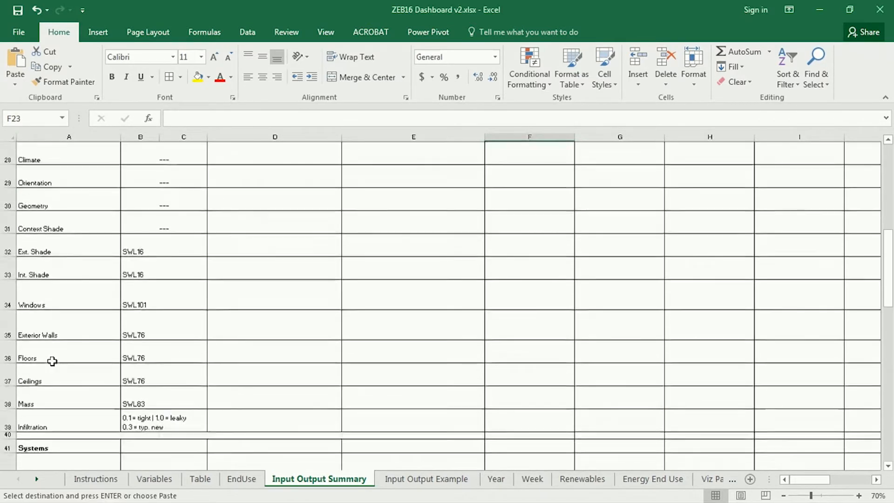
left_click(40, 334)
left_click(520, 329)
key("ctrl+v")
Split the sheet below heading row 19 and after column A, with the Insulation column directly beside the row labels
left_click(527, 287)
scroll(557, 340, "up", 1)
scroll(782, 322, "up", 2)
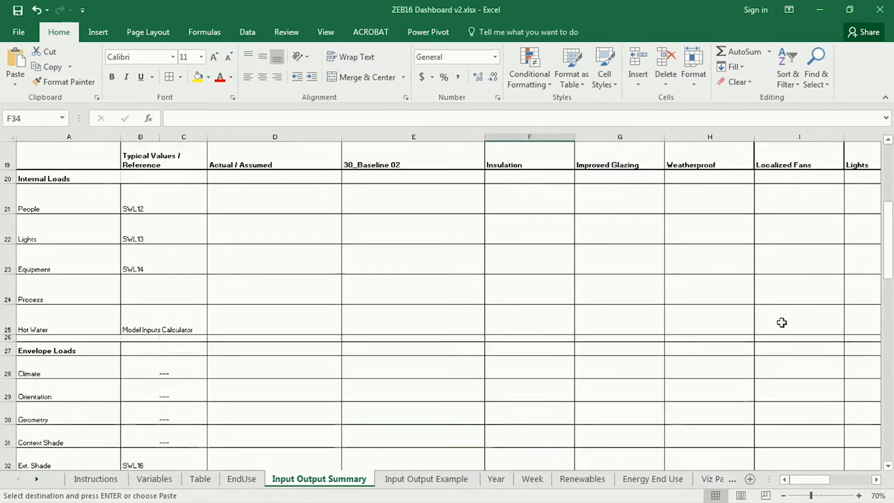
left_click(8, 160)
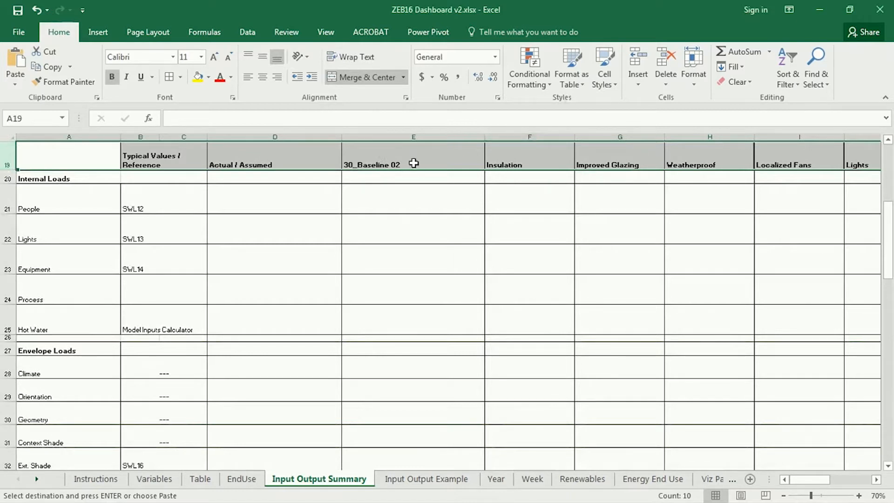
left_click(327, 34)
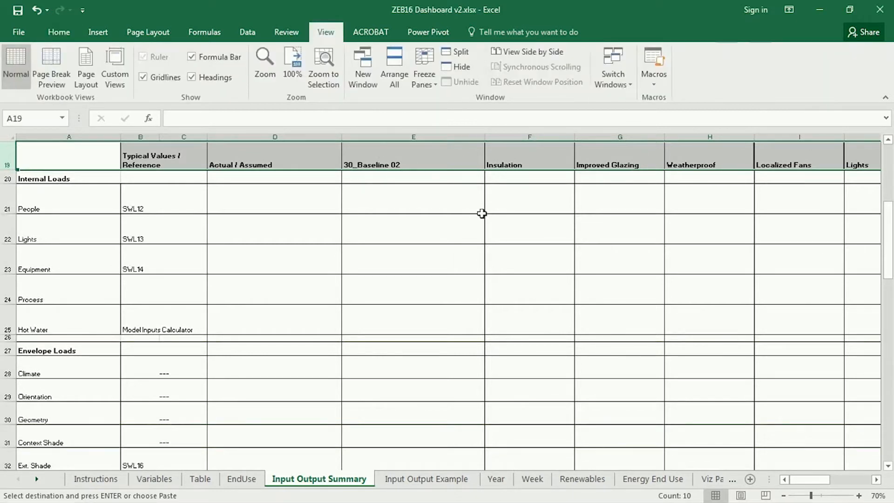
left_click(461, 53)
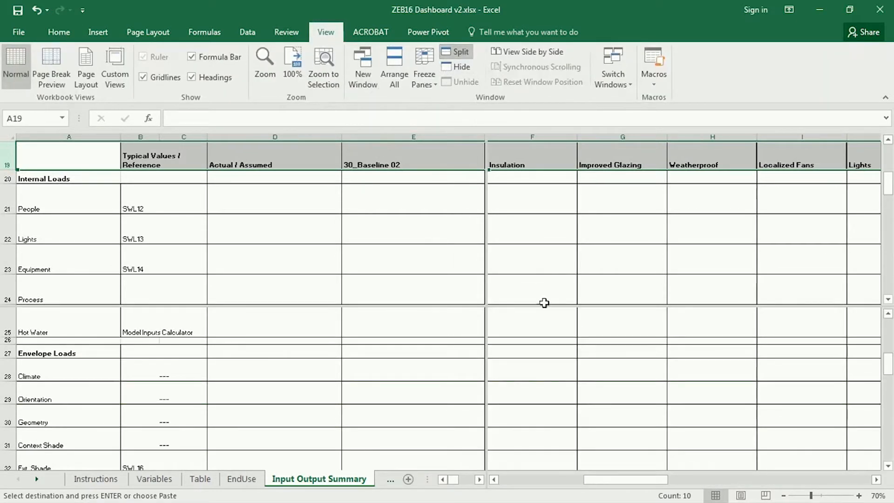
left_click(712, 259)
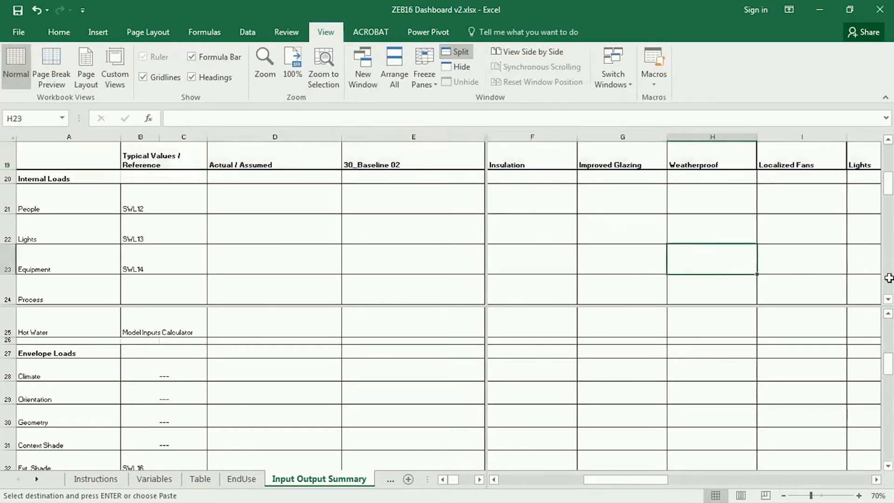
left_click_drag(869, 306, 865, 171)
left_click_drag(484, 198, 119, 192)
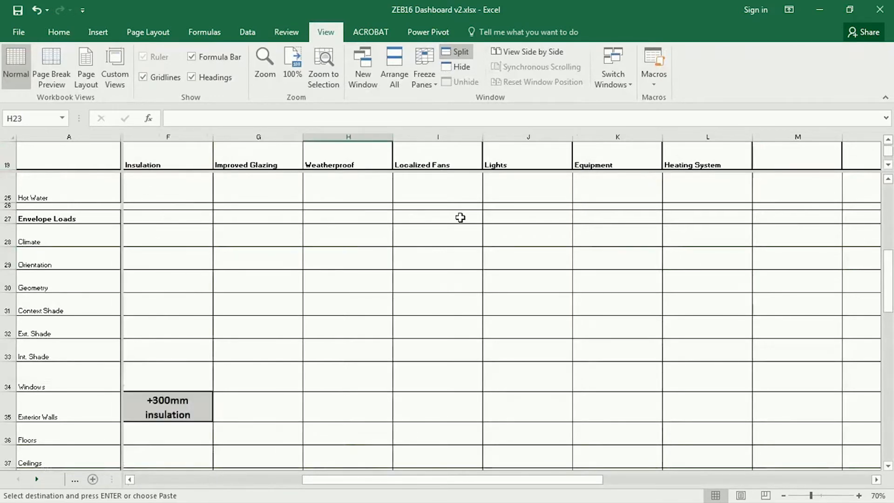
Examine the Envelope Loads rows against the run headings in the split view, including the +300mm insulation entry
left_click(442, 217)
scroll(676, 289, "down", 2)
scroll(643, 304, "down", 1)
scroll(361, 303, "up", 3)
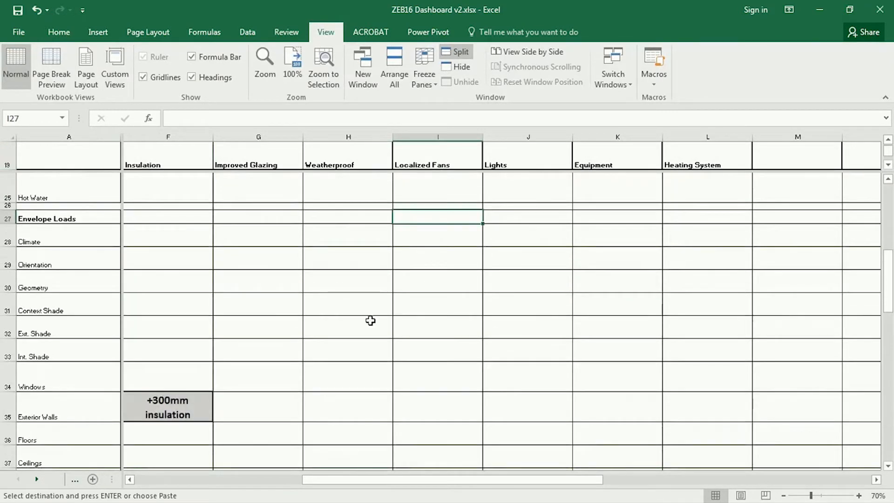
left_click(54, 301)
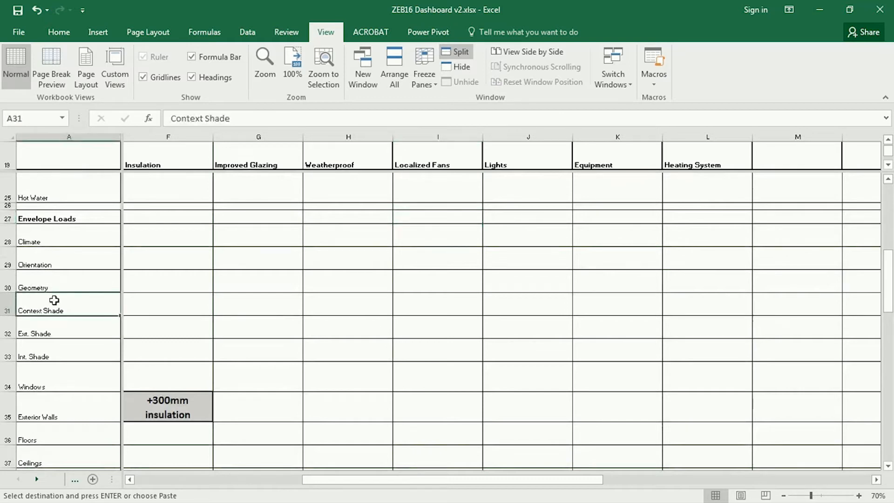
left_click(200, 297)
left_click(180, 410)
scroll(187, 387, "down", 2)
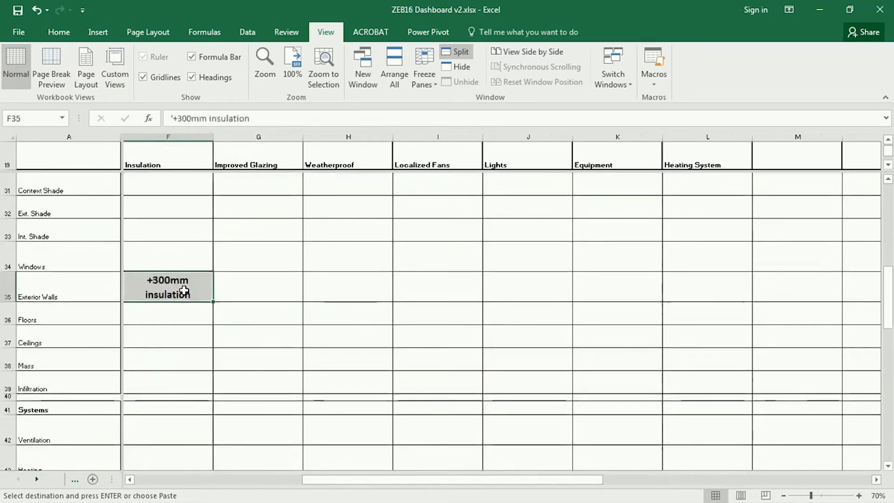
Copy the grey Passive Solar Glazing cell from the other window into the Windows row of the Improved Glazing column
key("alt+Tab")
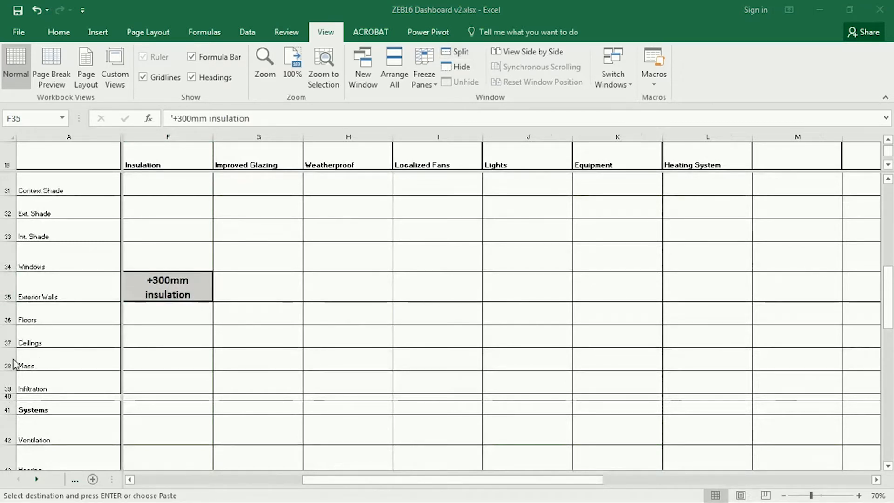
key("alt+Tab")
left_click(239, 257)
type("Passive Solar Glazing")
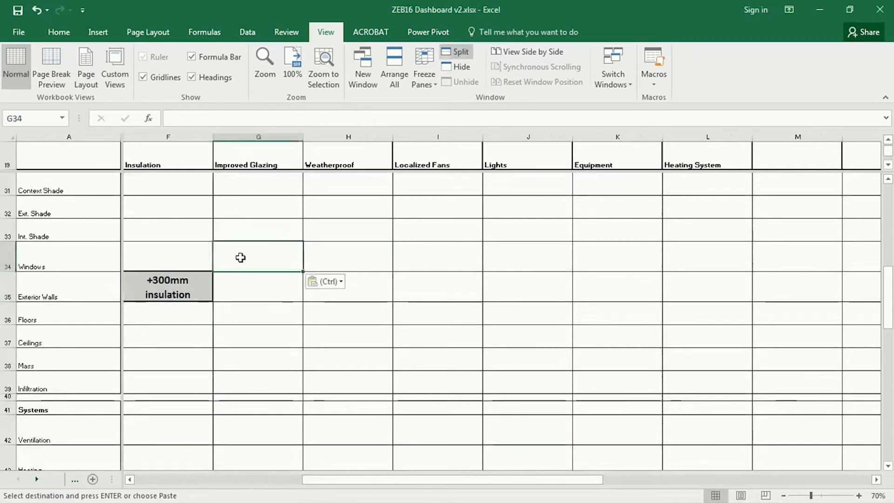
key("Down")
scroll(404, 324, "down", 2)
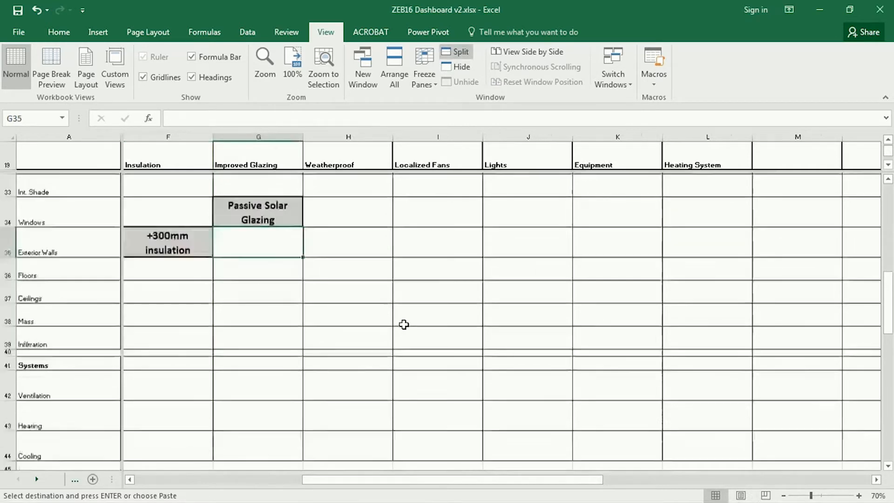
scroll(394, 330, "up", 2)
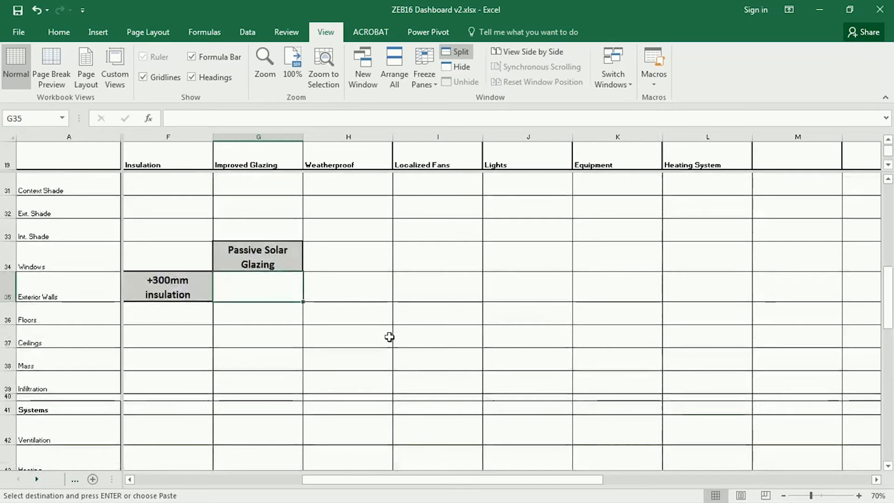
Copy the grey 0.3 ACH cell from the other window into the Infiltration row of the Weatherproof column
key("alt+Tab")
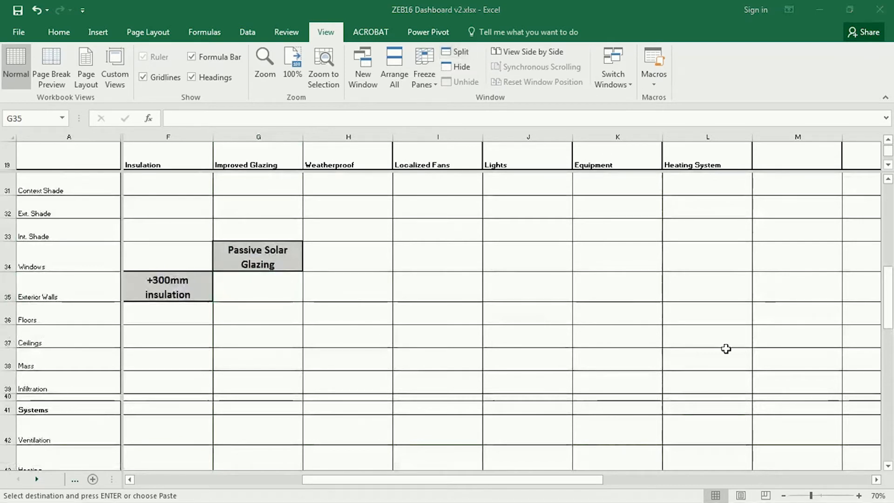
key("alt+Tab")
left_click(378, 387)
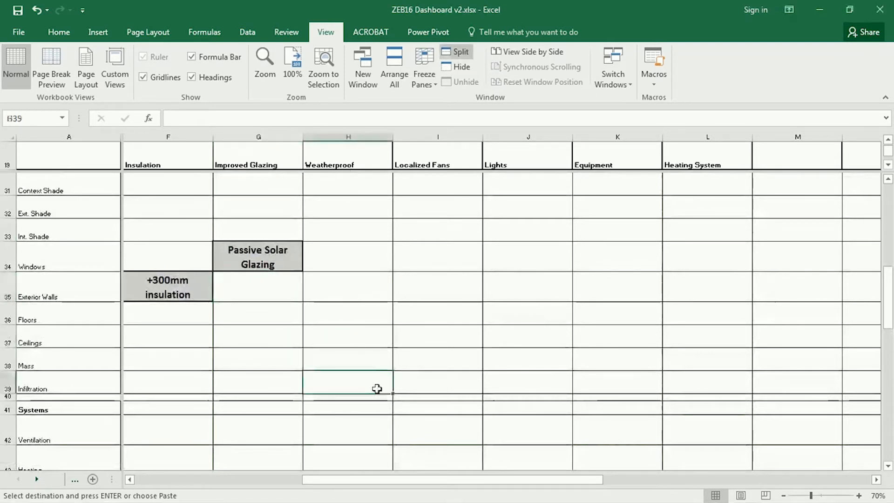
key("ctrl+v")
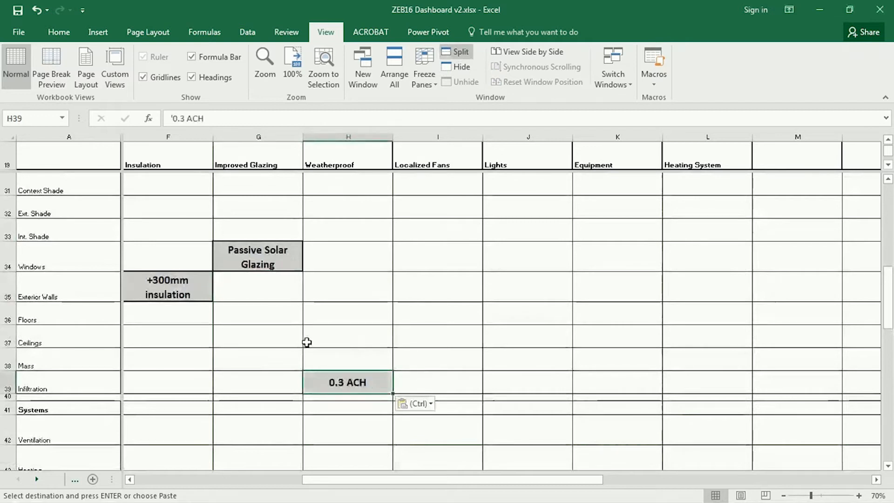
left_click(378, 365)
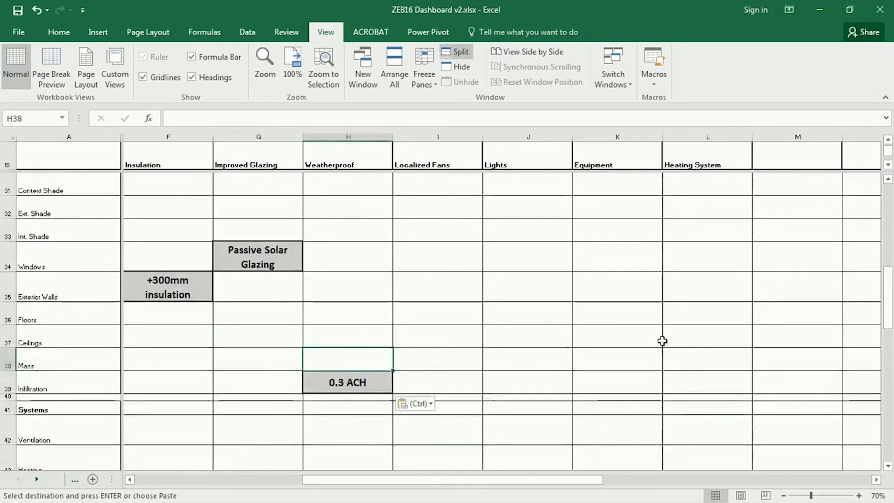
Copy the grey No Ducts cell from the other window into the Ventilation row of the Localized Fans column
key("alt+Tab")
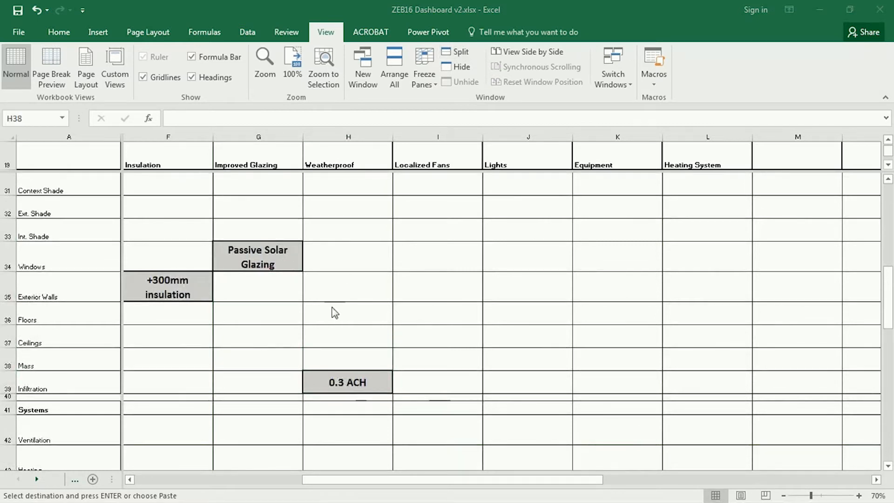
key("alt+Tab")
scroll(453, 365, "down", 1)
left_click(433, 368)
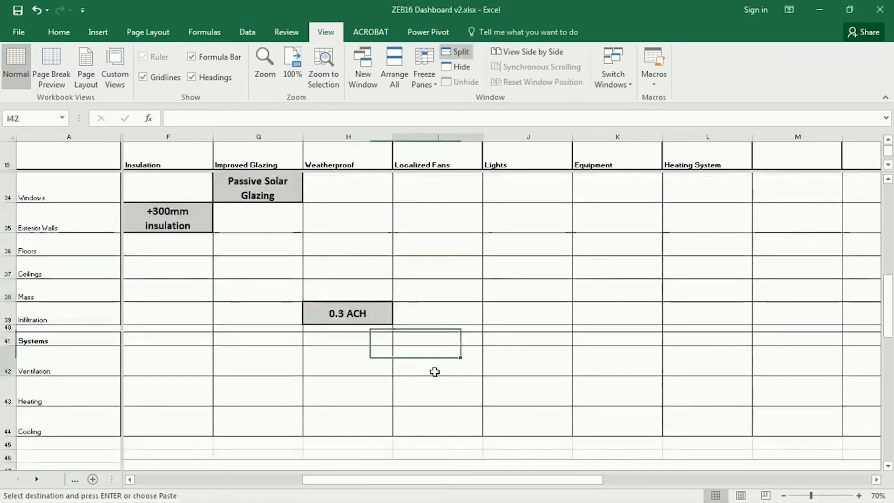
type("No Ducts")
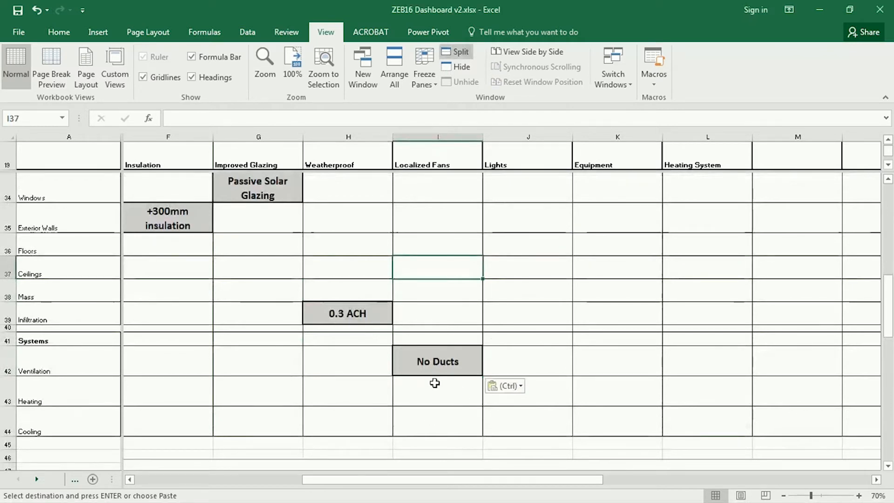
left_click(426, 366)
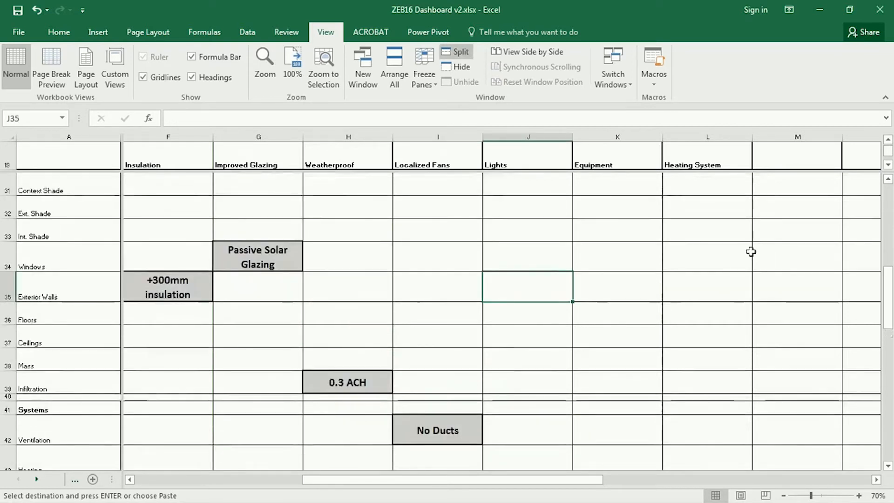
Copy the grey LED Lights cell from the other window into the Lights row of the Lights column
key("alt+Tab")
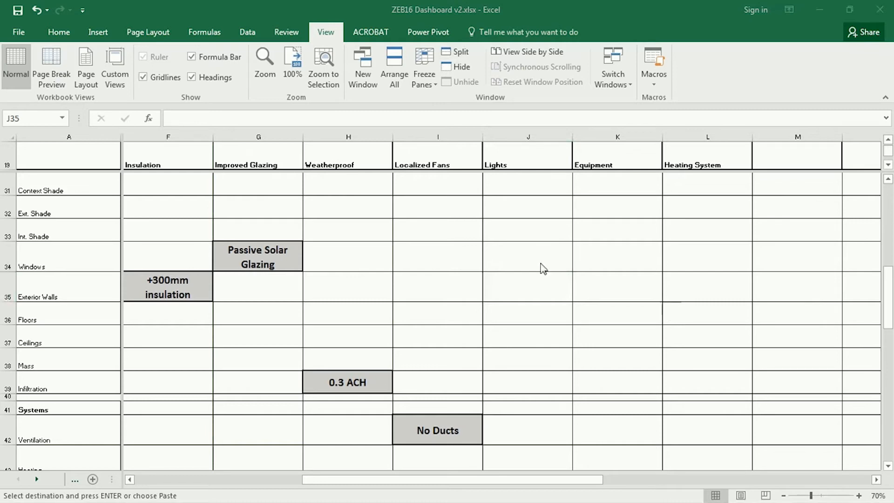
left_click(535, 286)
scroll(532, 299, "up", 3)
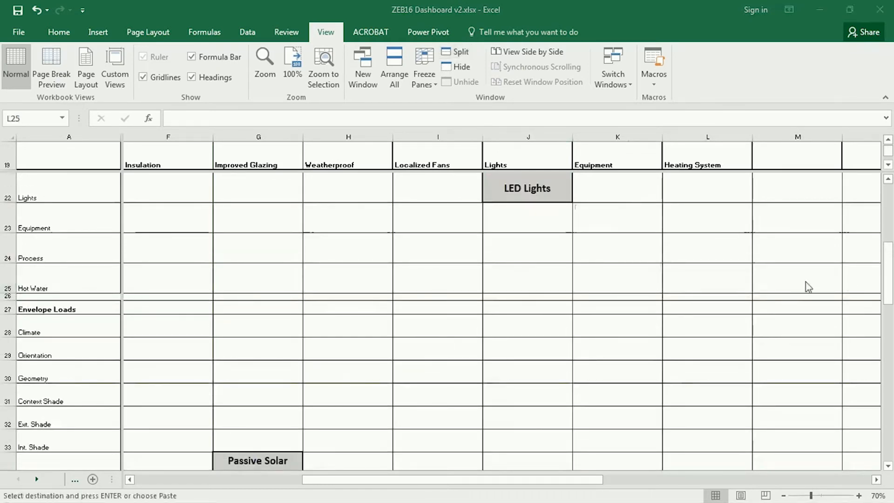
Paste the grey EnergyStar Equip + Occupancy Control cell into the Equipment row of the Equipment column and shorten its text to EnergyStar Equip
left_click(634, 221)
type("EnergyStar Equip + Occupancy Control")
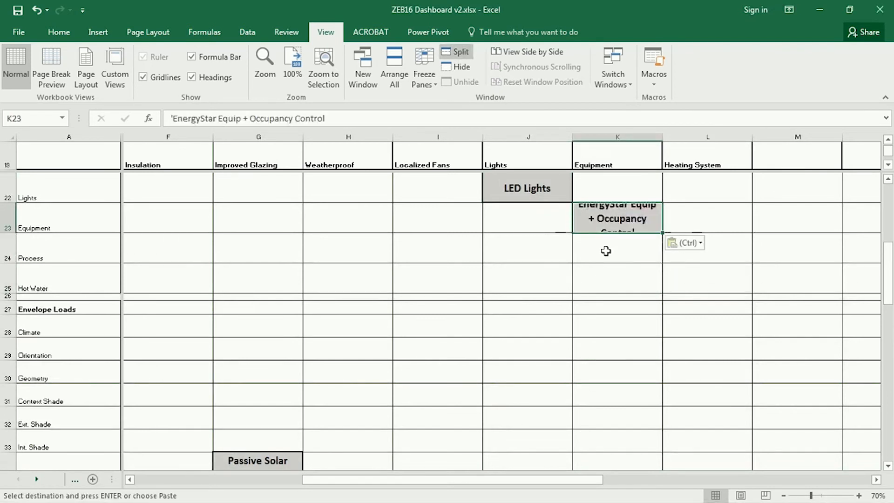
double_click(629, 229)
left_click_drag(658, 208, 759, 298)
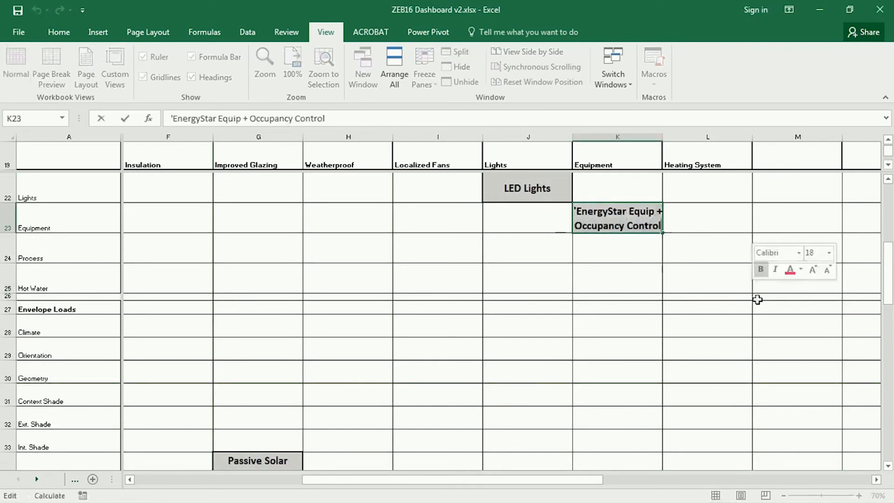
key("Delete")
left_click(596, 284)
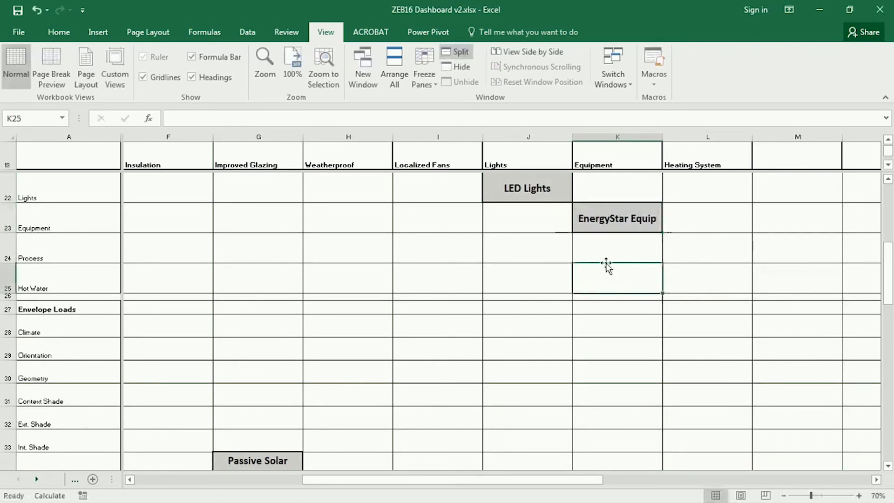
left_click(625, 212)
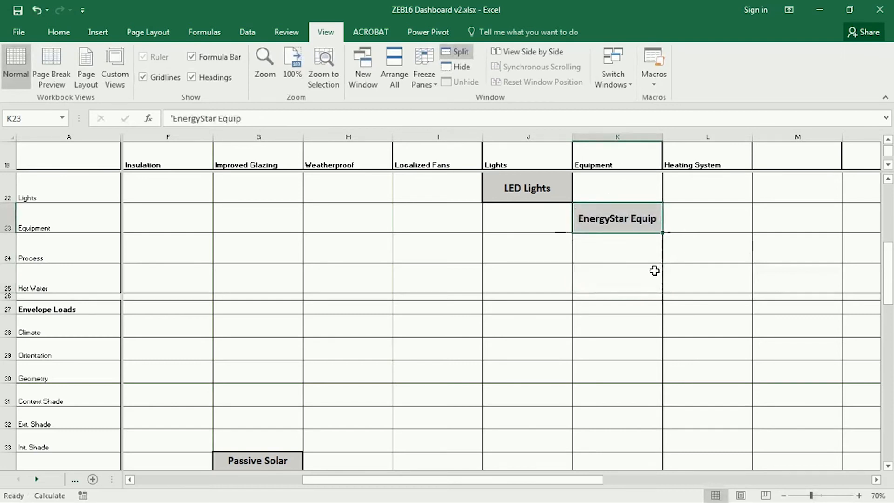
Copy the grey Heat Pump Radiators cell from the other window into the Heating row of the Heating System column
key("alt+Tab")
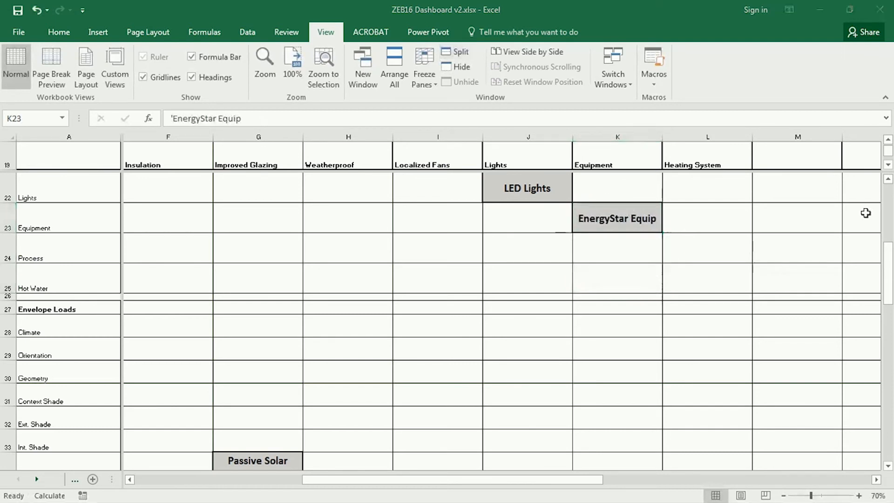
key("ctrl+c")
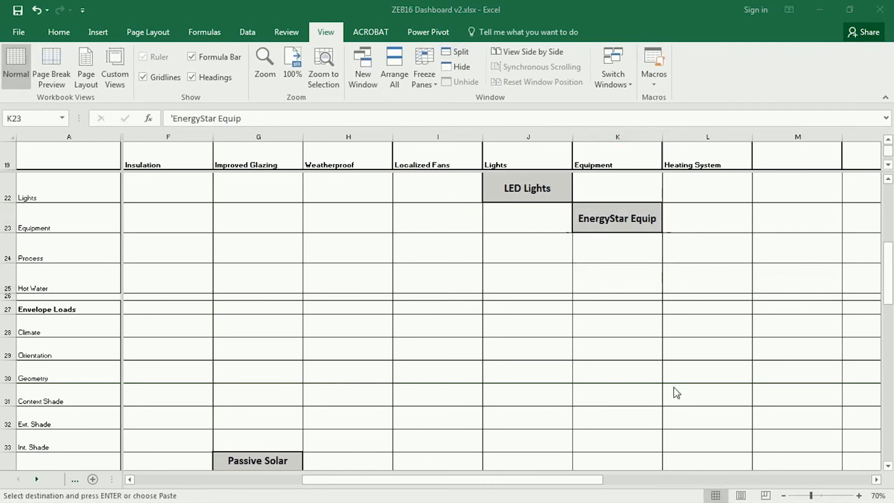
scroll(680, 387, "down", 3)
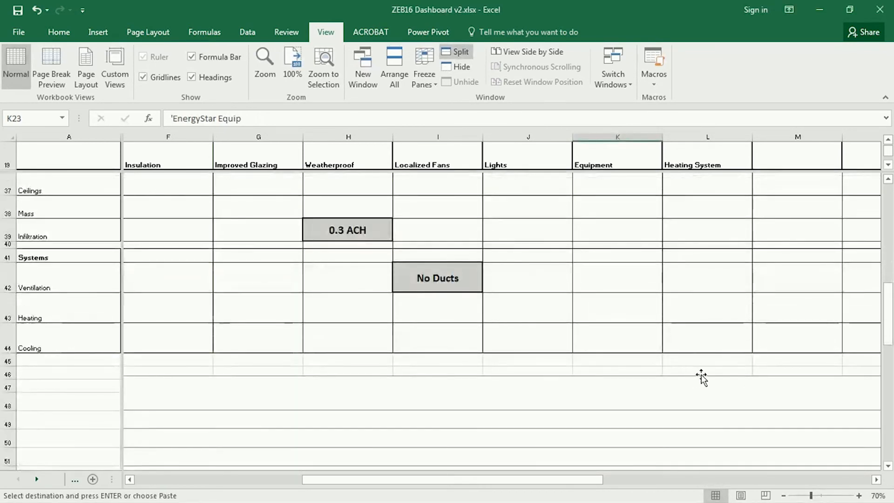
left_click(711, 310)
key("ctrl+v")
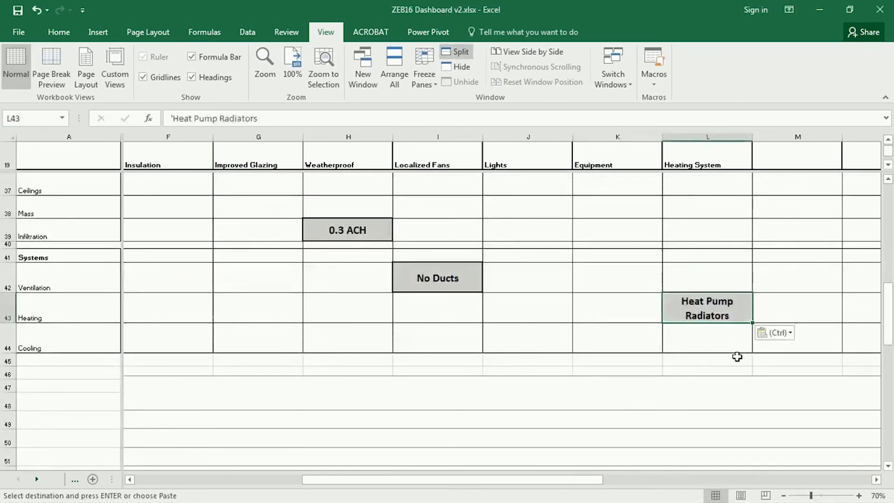
left_click(602, 318)
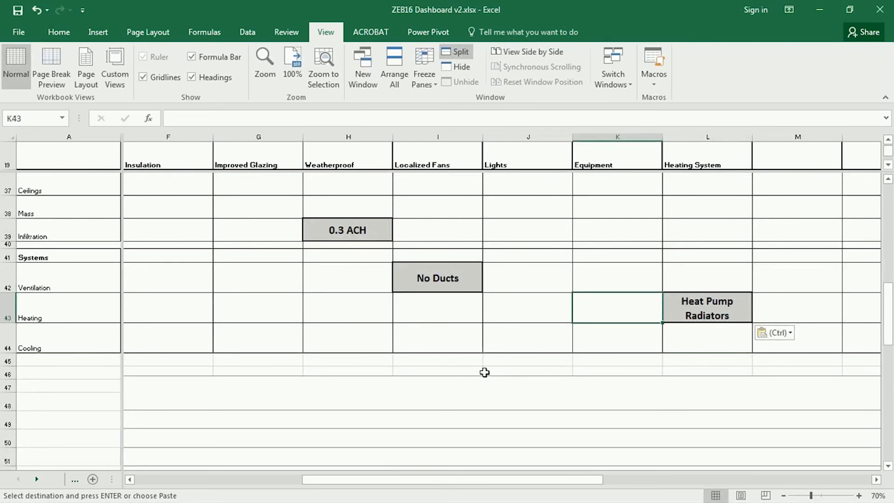
scroll(486, 364, "up", 6)
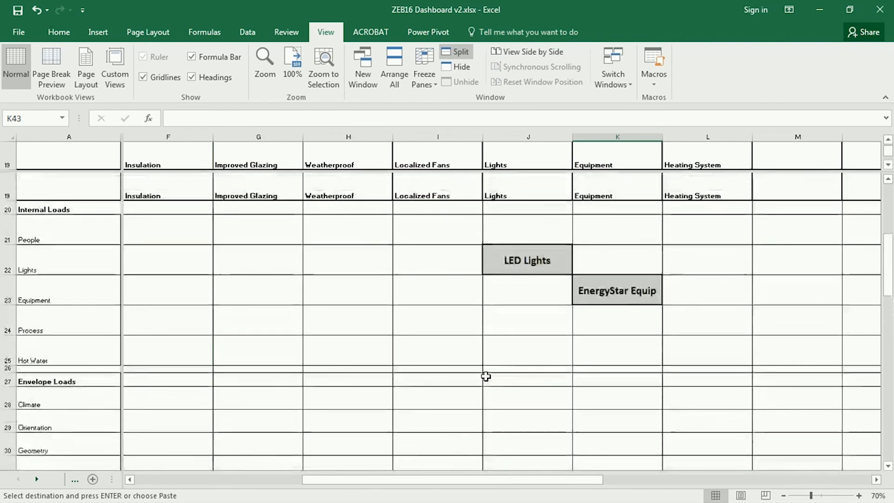